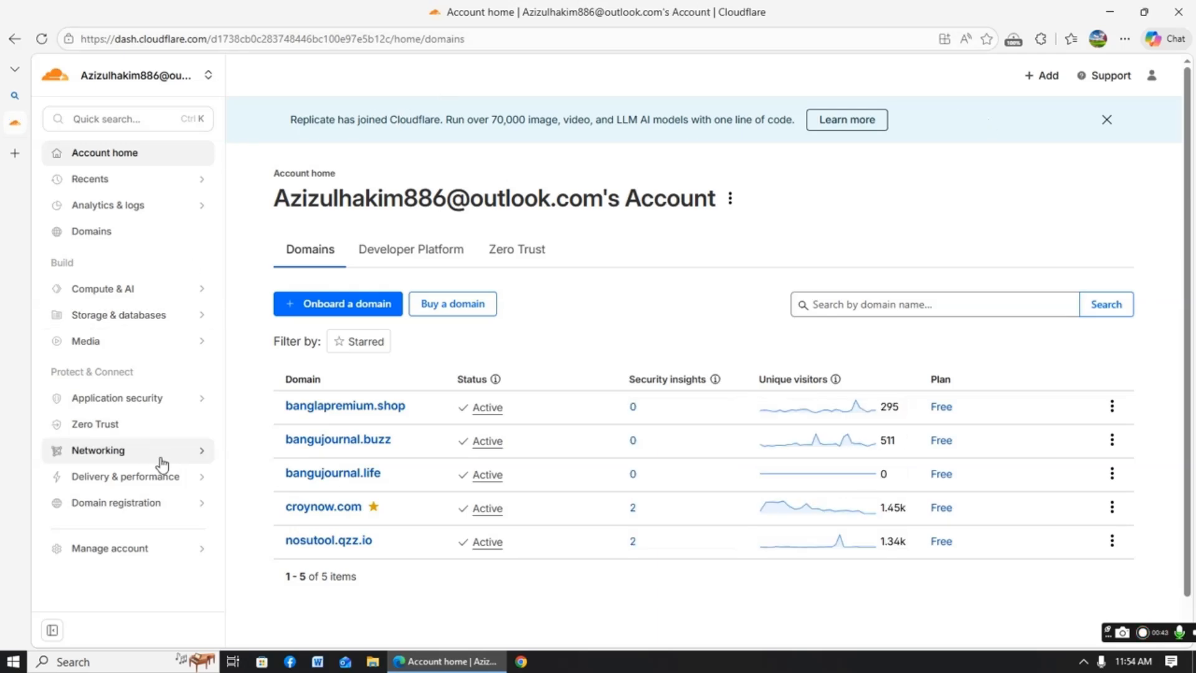
Delete the existing lozo tunnel from the Zero Trust network connectors.
left_click(142, 430)
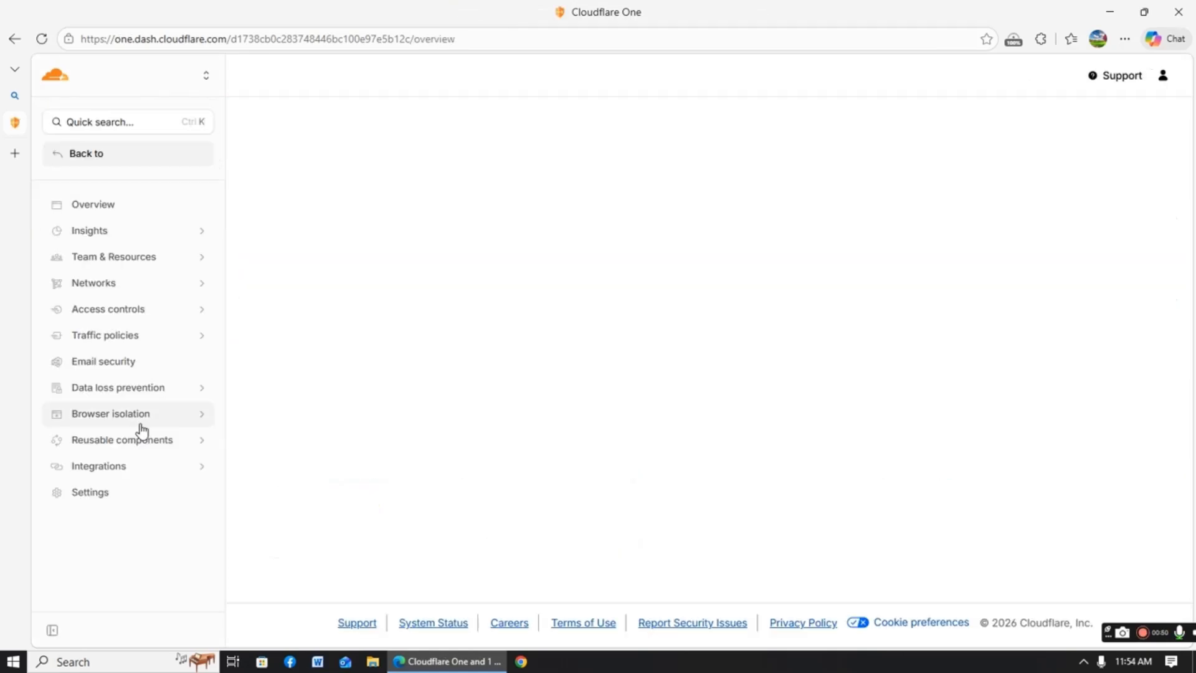
left_click(189, 281)
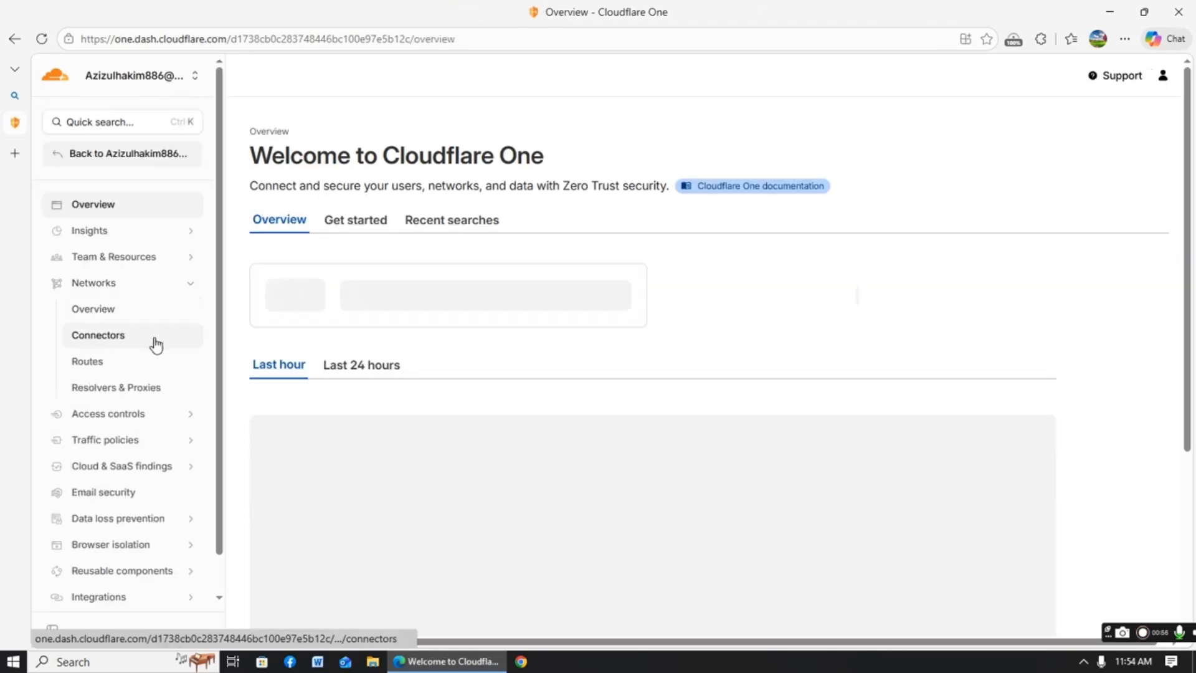
left_click(153, 342)
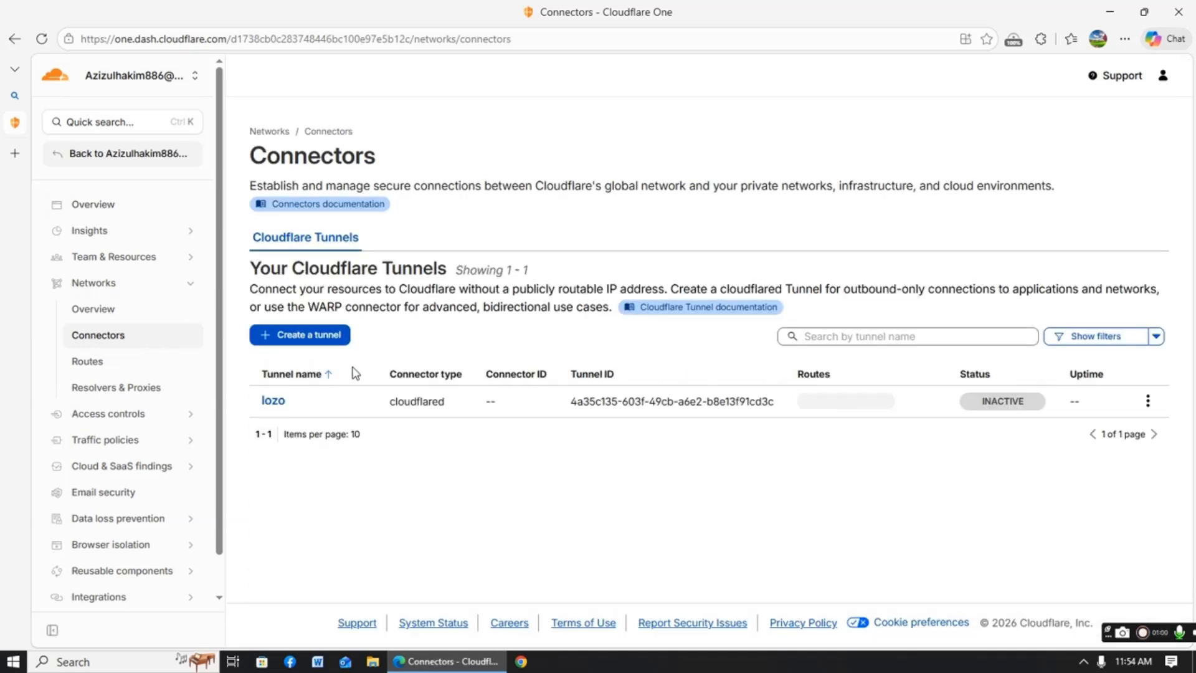
left_click(1147, 400)
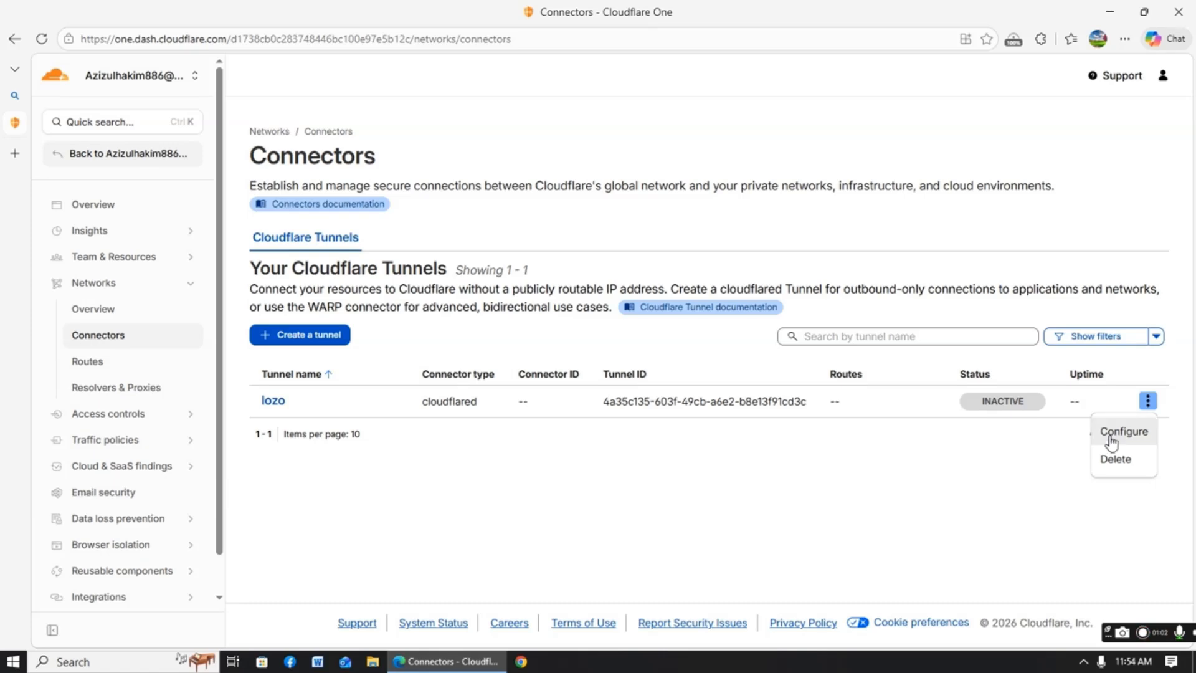
left_click(1115, 459)
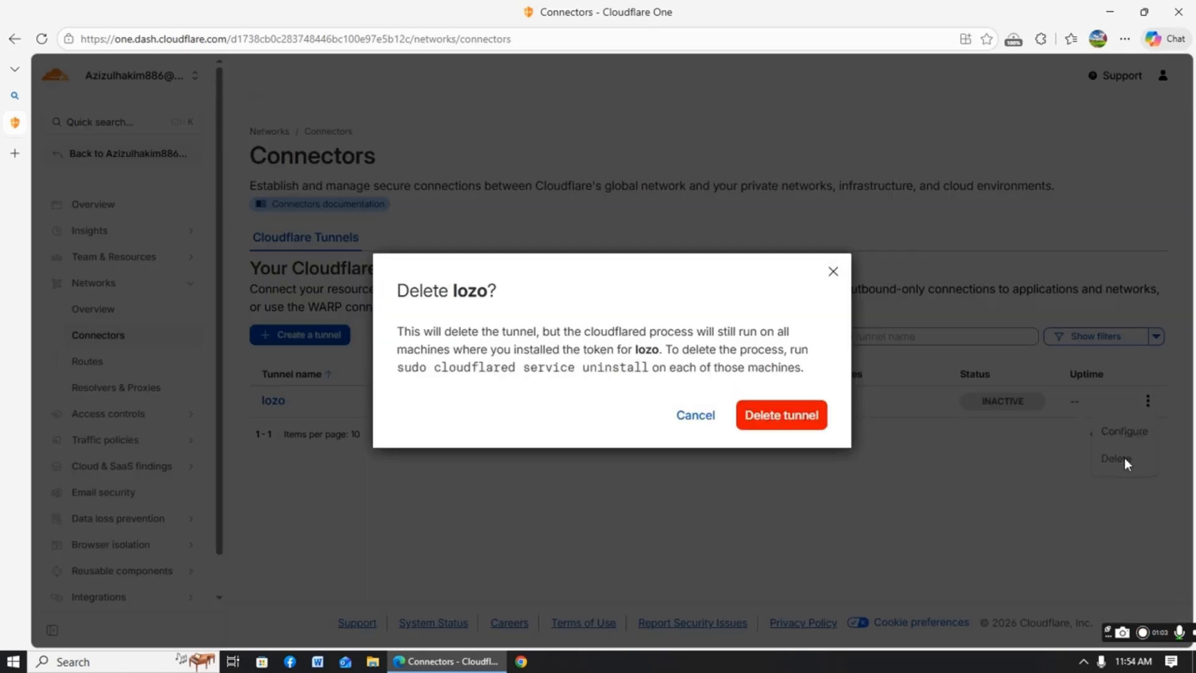
left_click(792, 417)
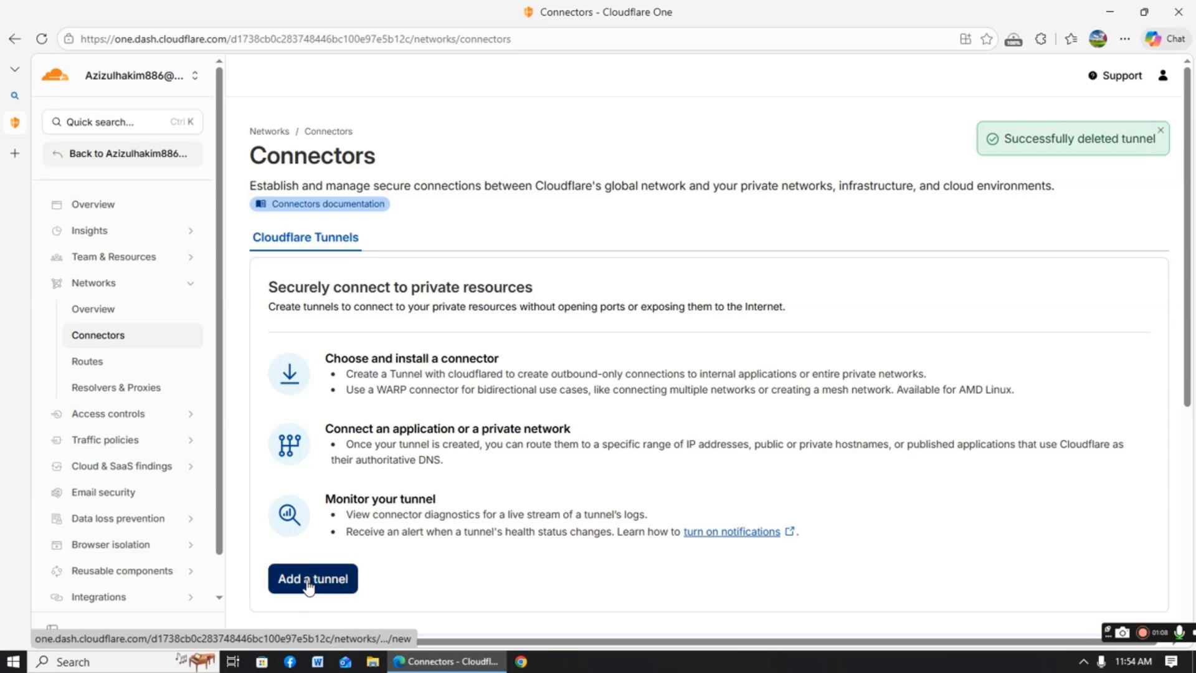
Create a Cloudflared tunnel named lolo and save it.
left_click(308, 582)
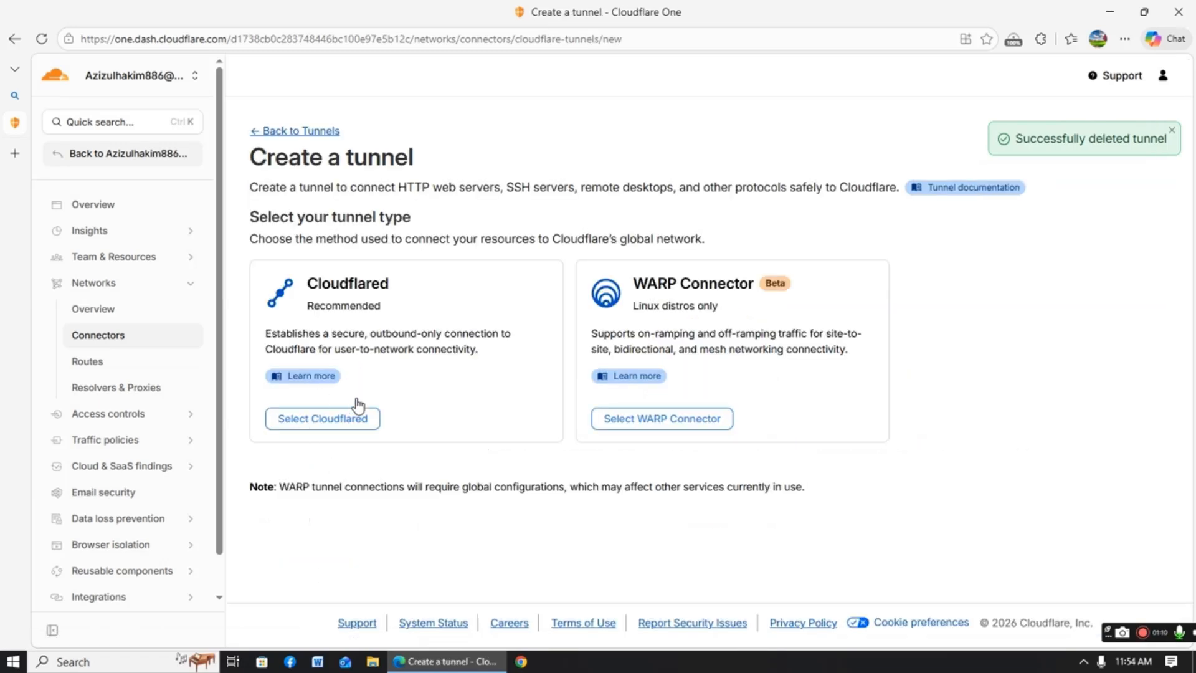
left_click(361, 415)
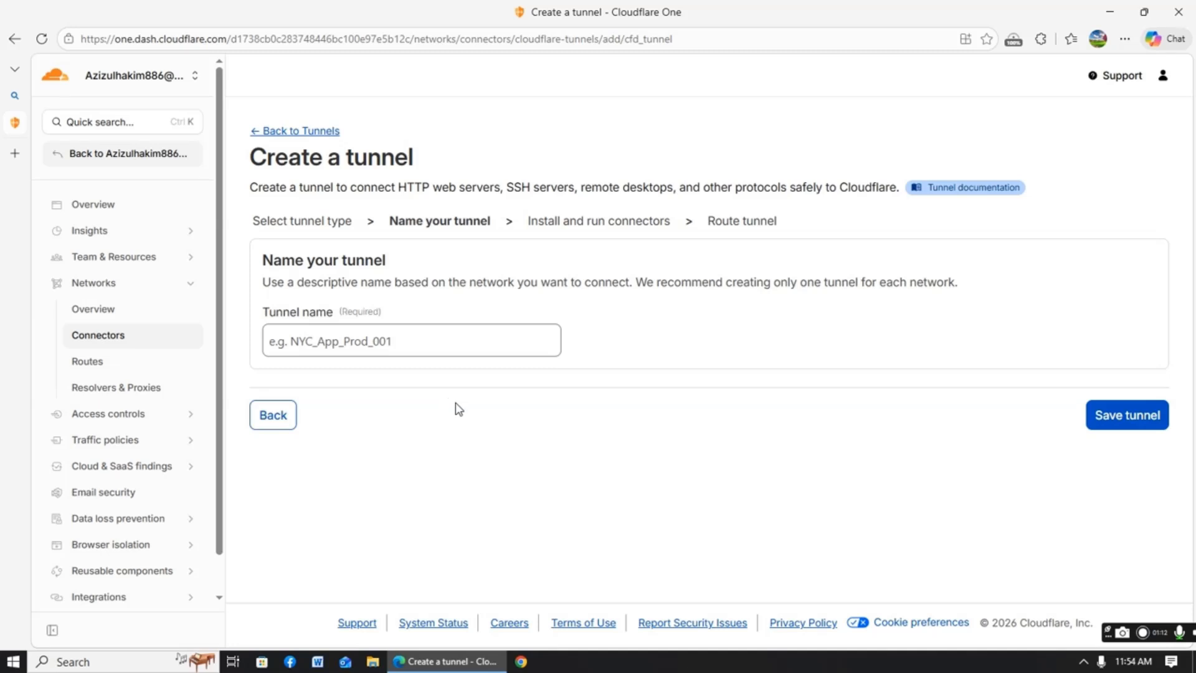
left_click(388, 333)
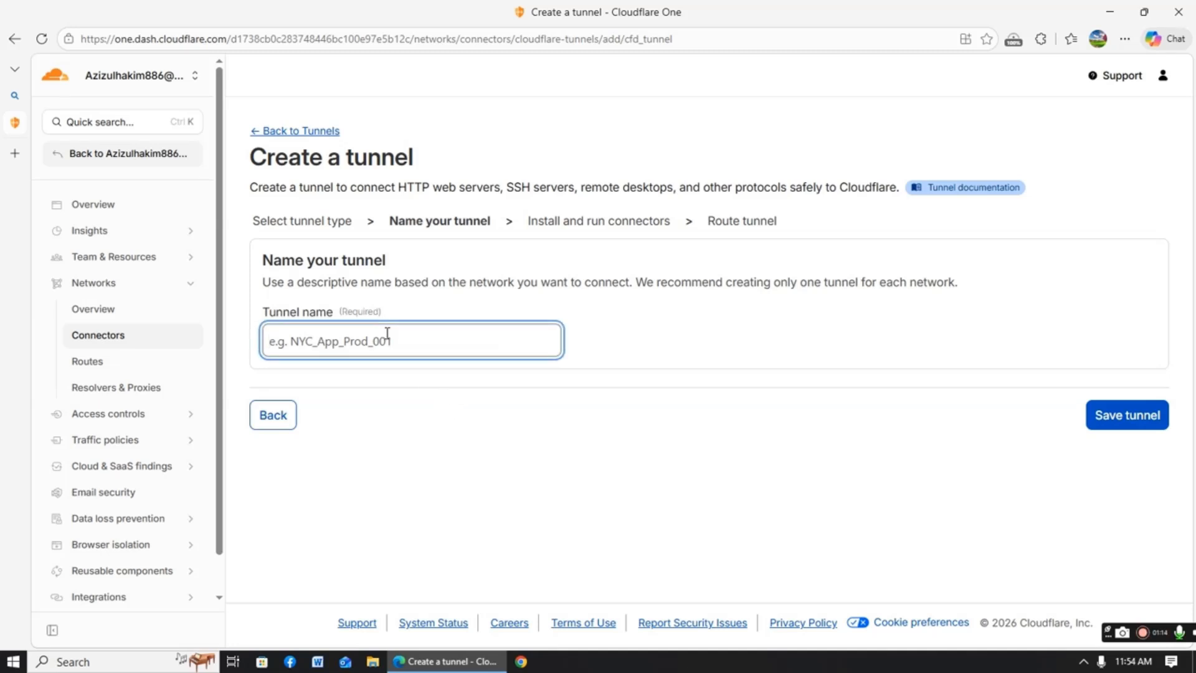
type("lo")
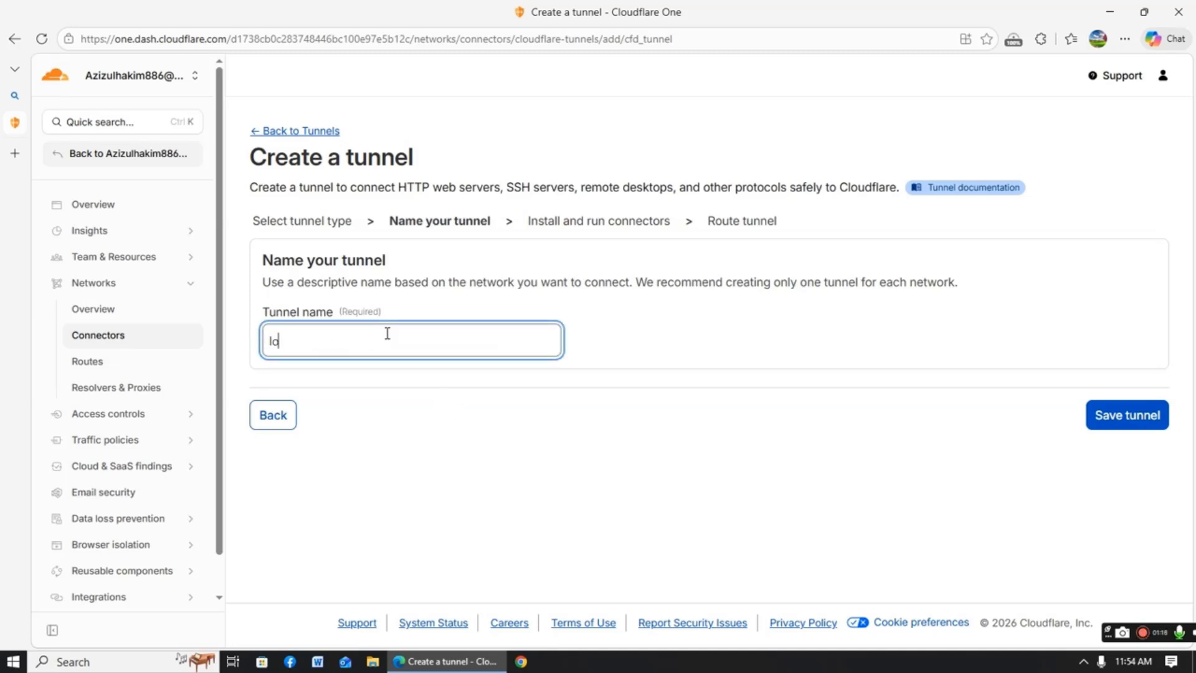
type("lo")
left_click(1102, 414)
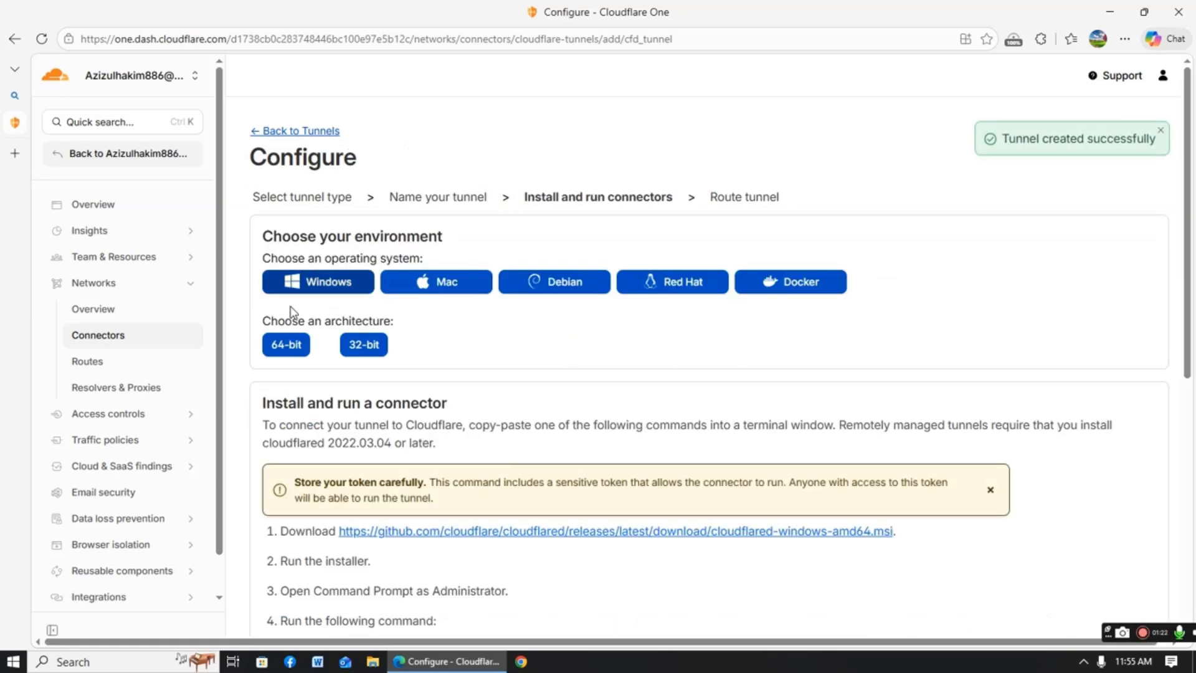
Review the reputation-based protection settings under App & browser control in Windows Security, and close the window.
scroll(388, 430, "down", 1)
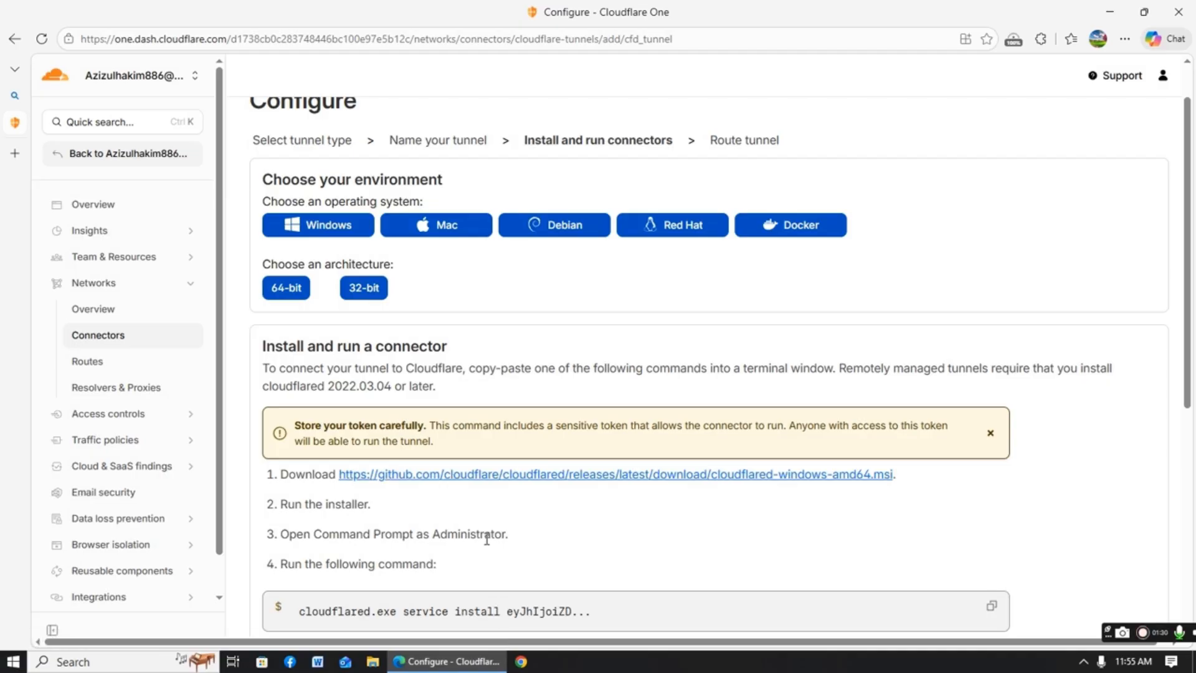
scroll(525, 484, "down", 1)
left_click(13, 661)
type("w")
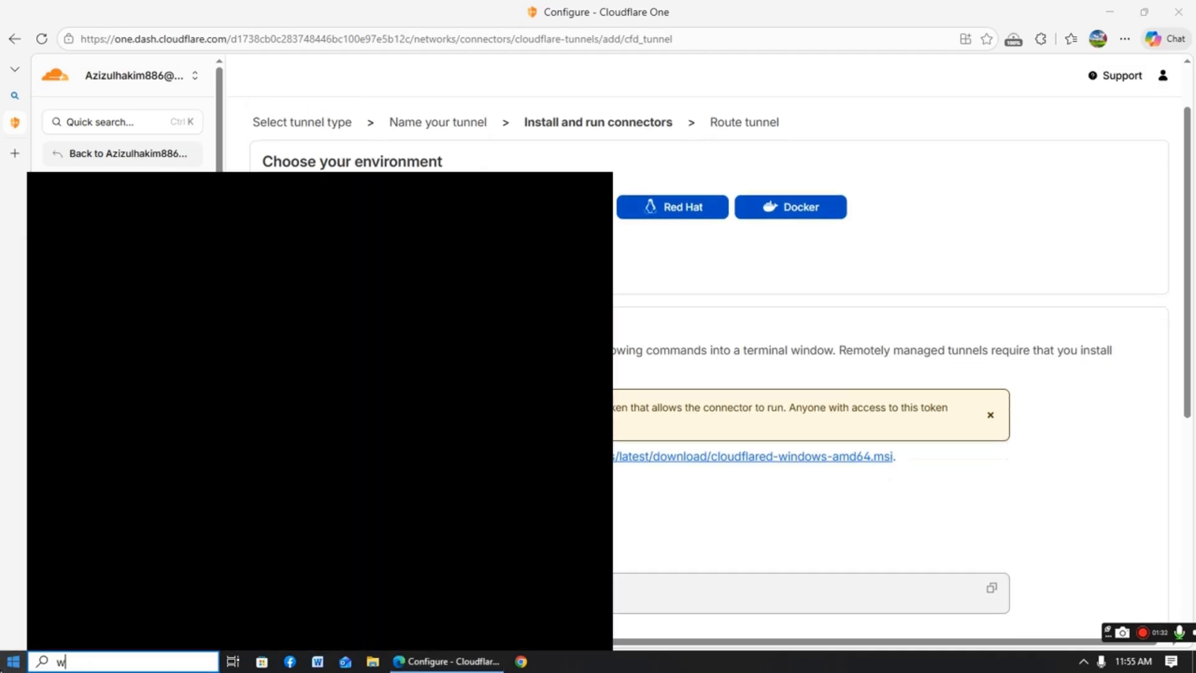
type("indow")
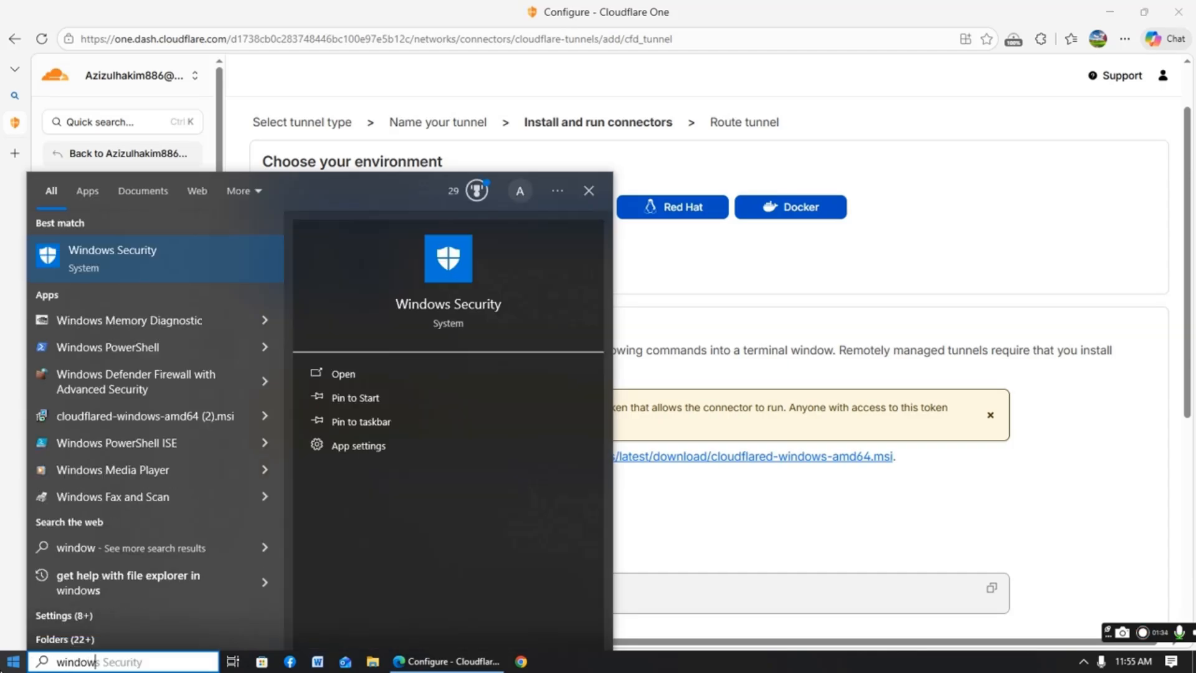
key("Return")
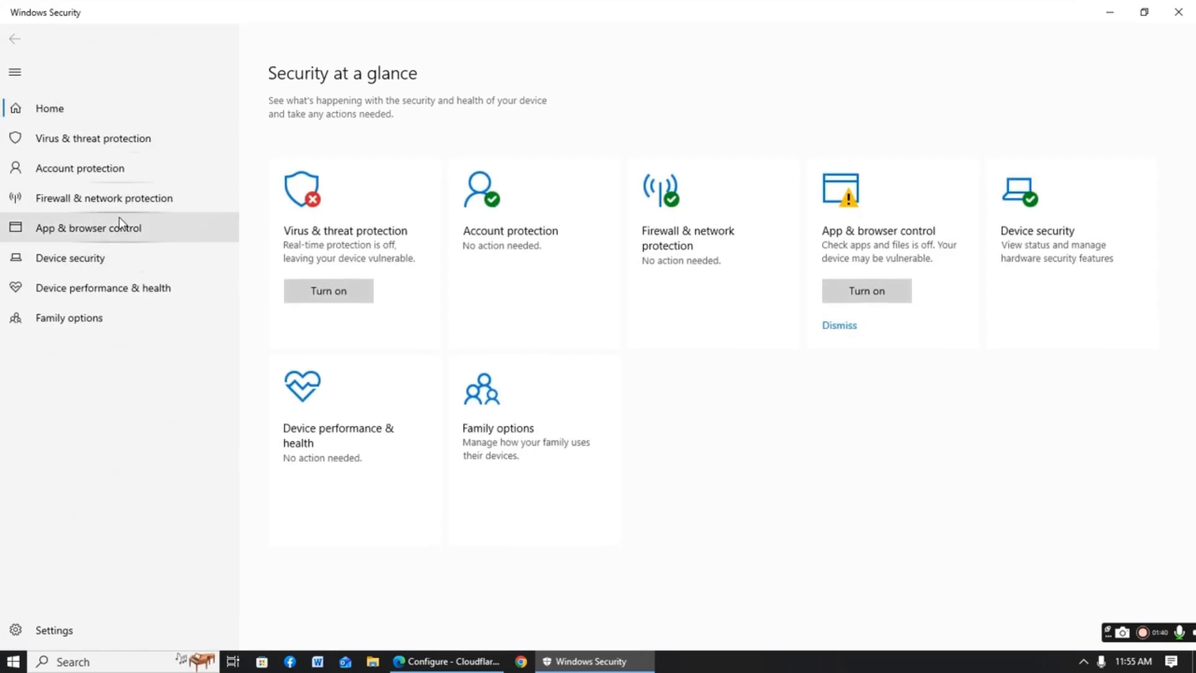
left_click(120, 228)
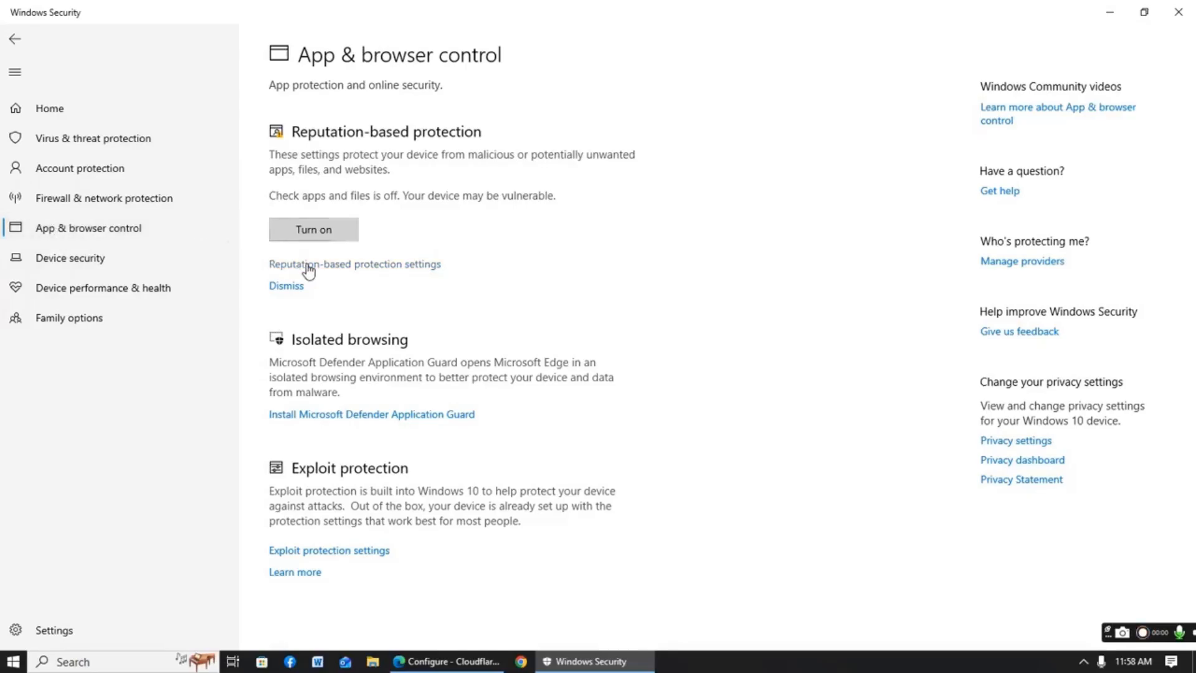
left_click(312, 267)
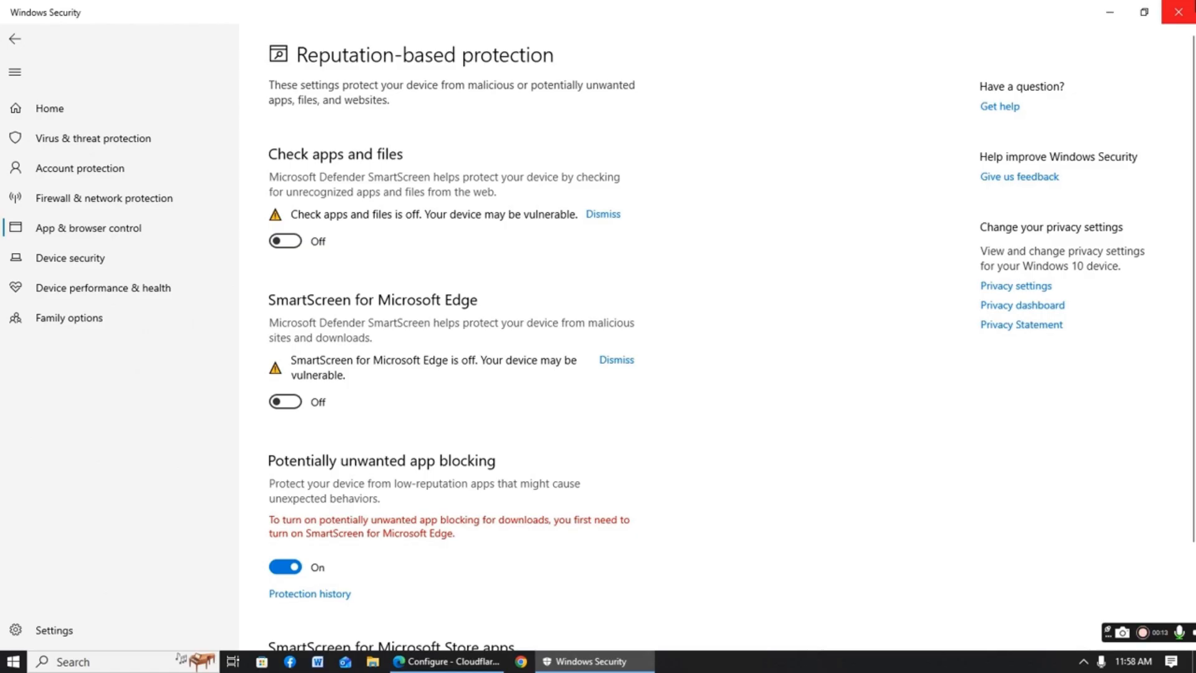
left_click(1177, 12)
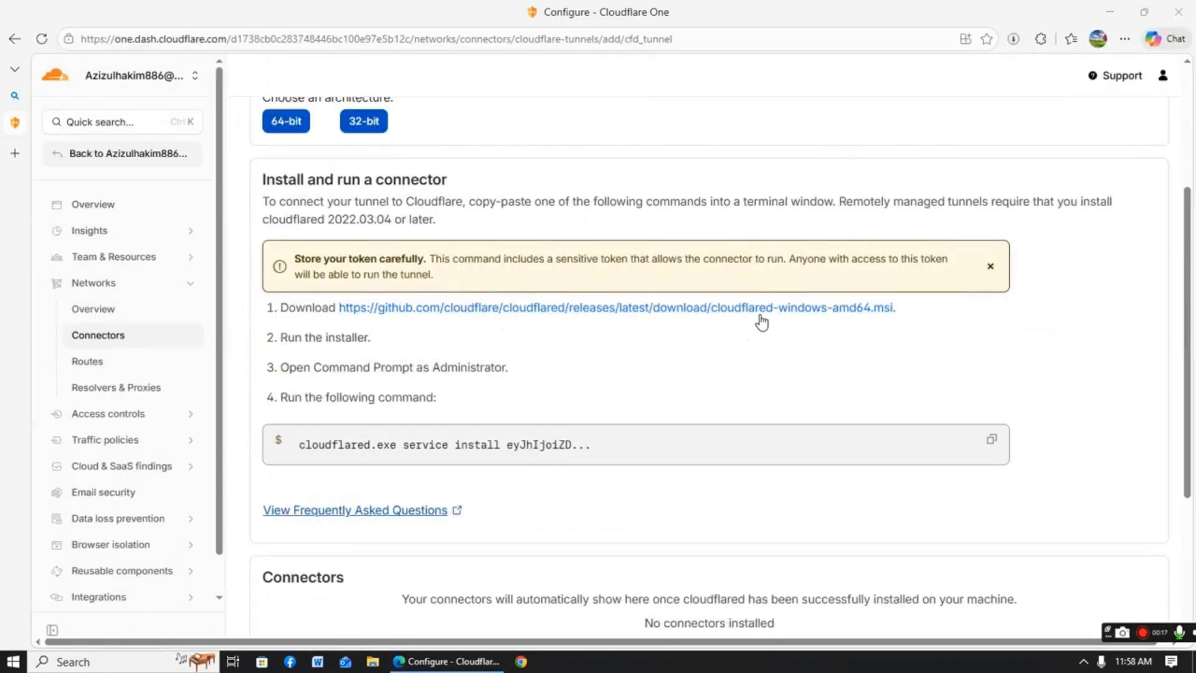
Download the cloudflared-windows-amd64.msi installer and run the copied cloudflared service install command with its token in an administrator Command Prompt.
left_click(721, 309)
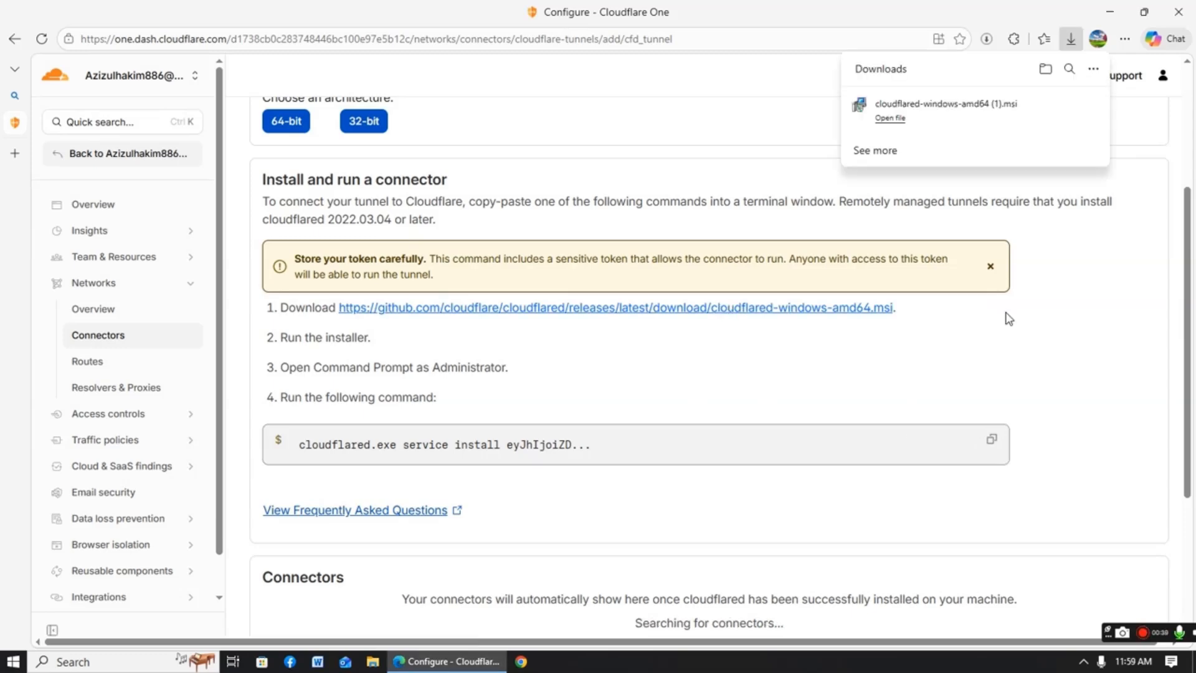
left_click(993, 441)
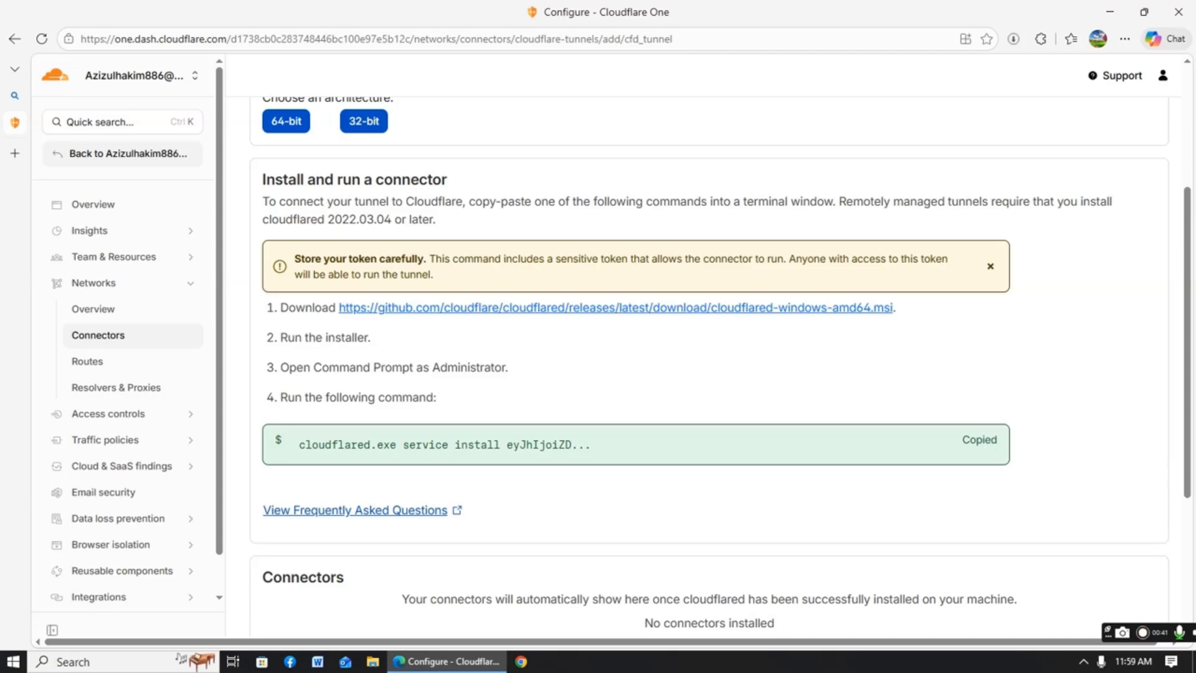
left_click(12, 662)
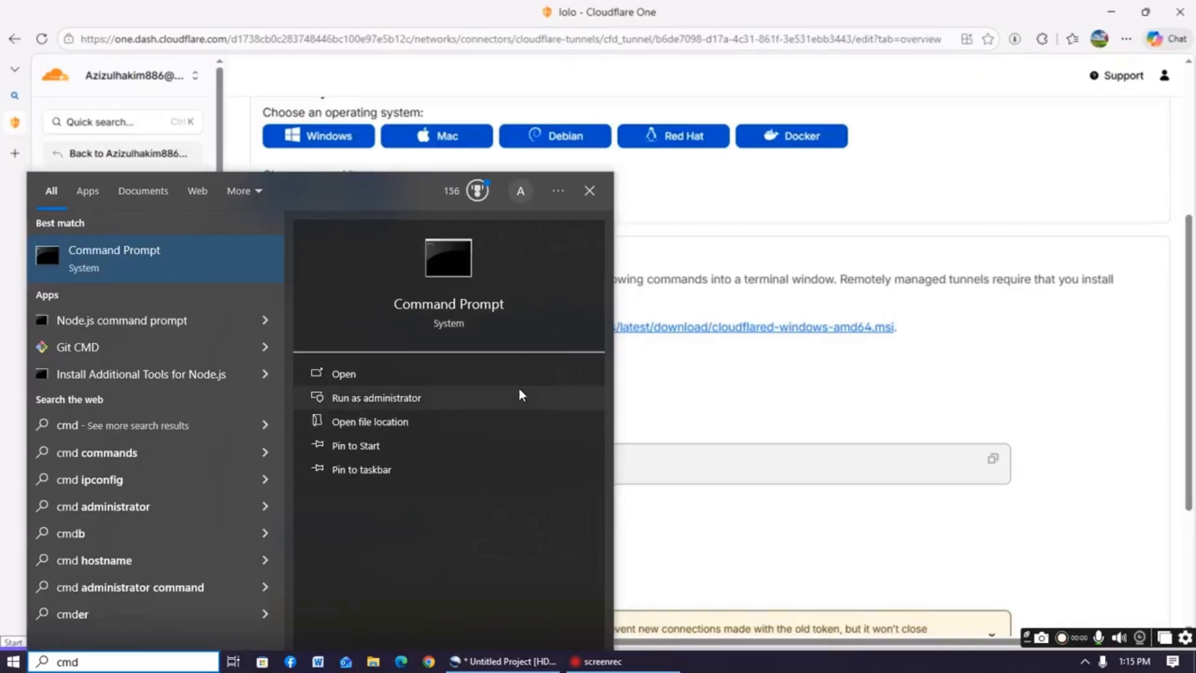
left_click(518, 394)
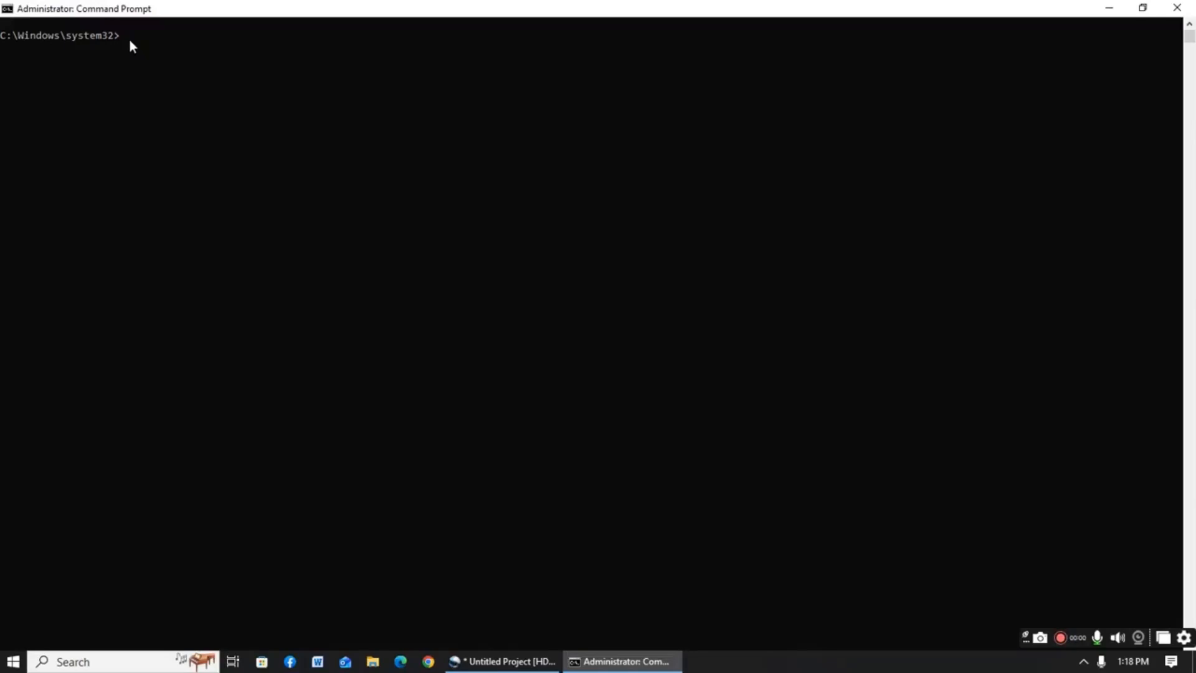
key("ctrl+v")
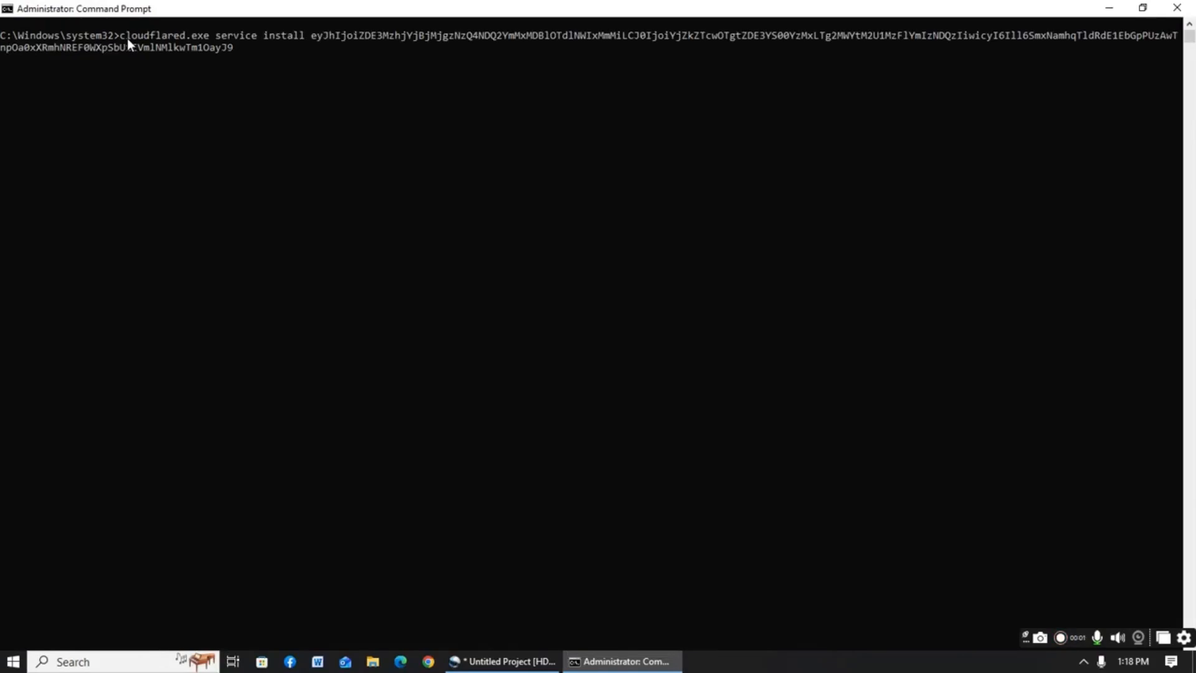
key("Return")
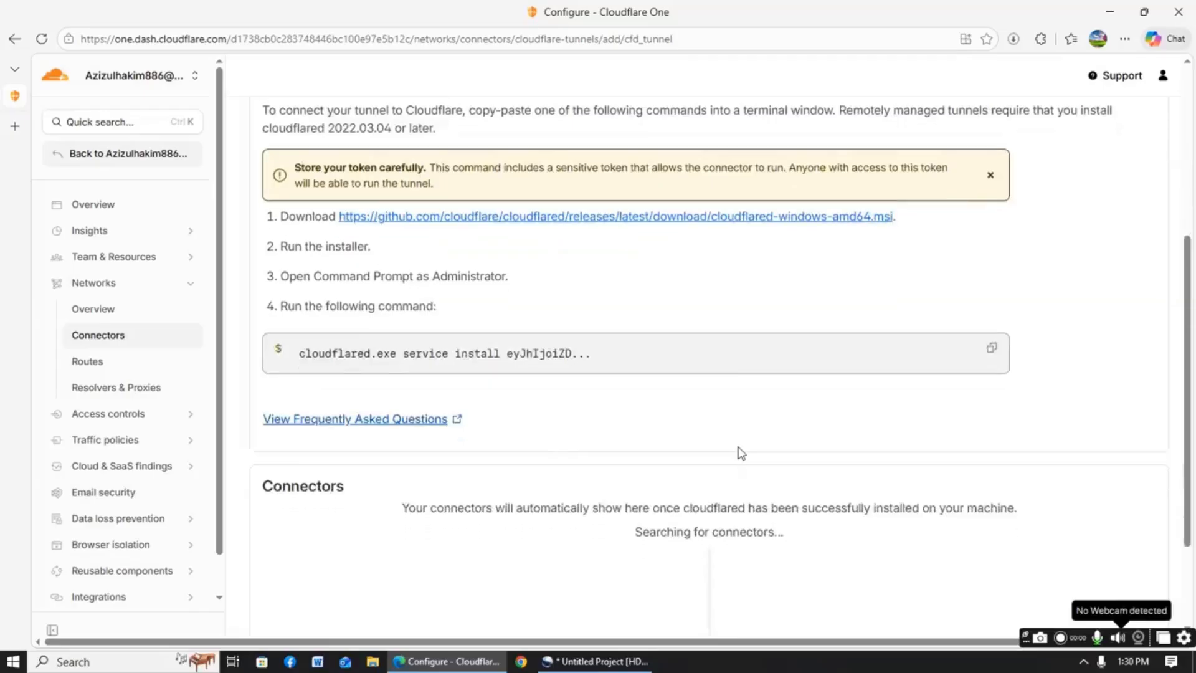
Proceed to the tunnel's published application route and enter the subdomain tunnel for the domain croynow.com.
scroll(740, 451, "down", 2)
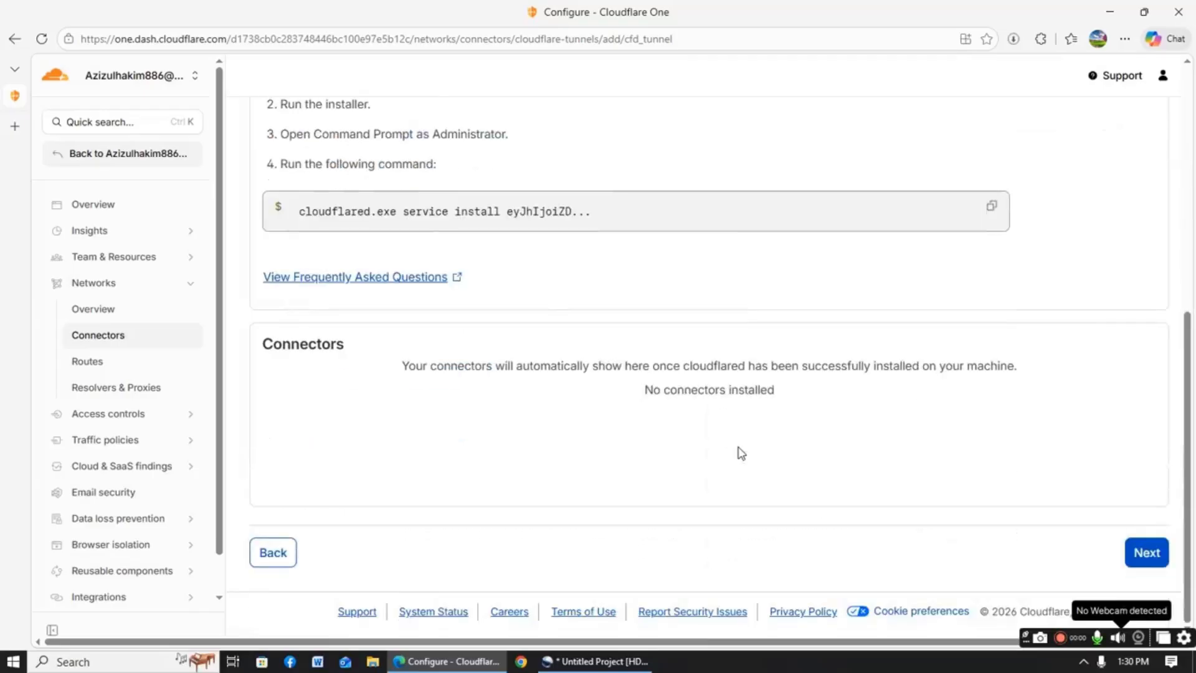
left_click(1147, 554)
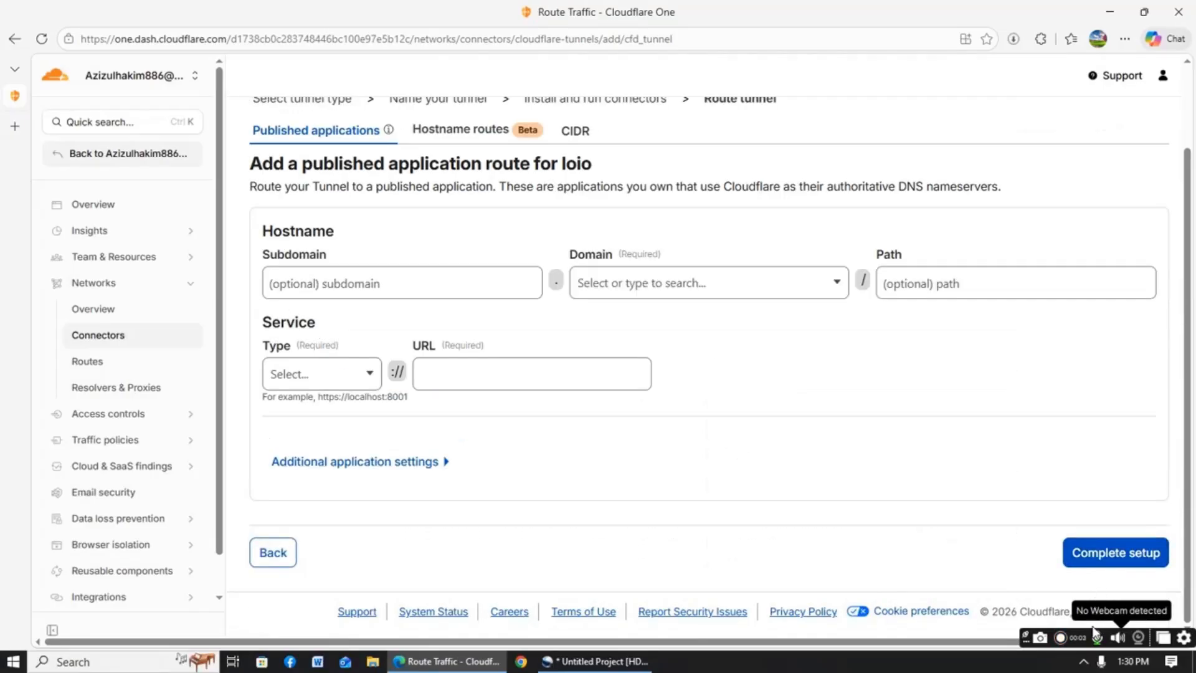
left_click(415, 251)
type("tu")
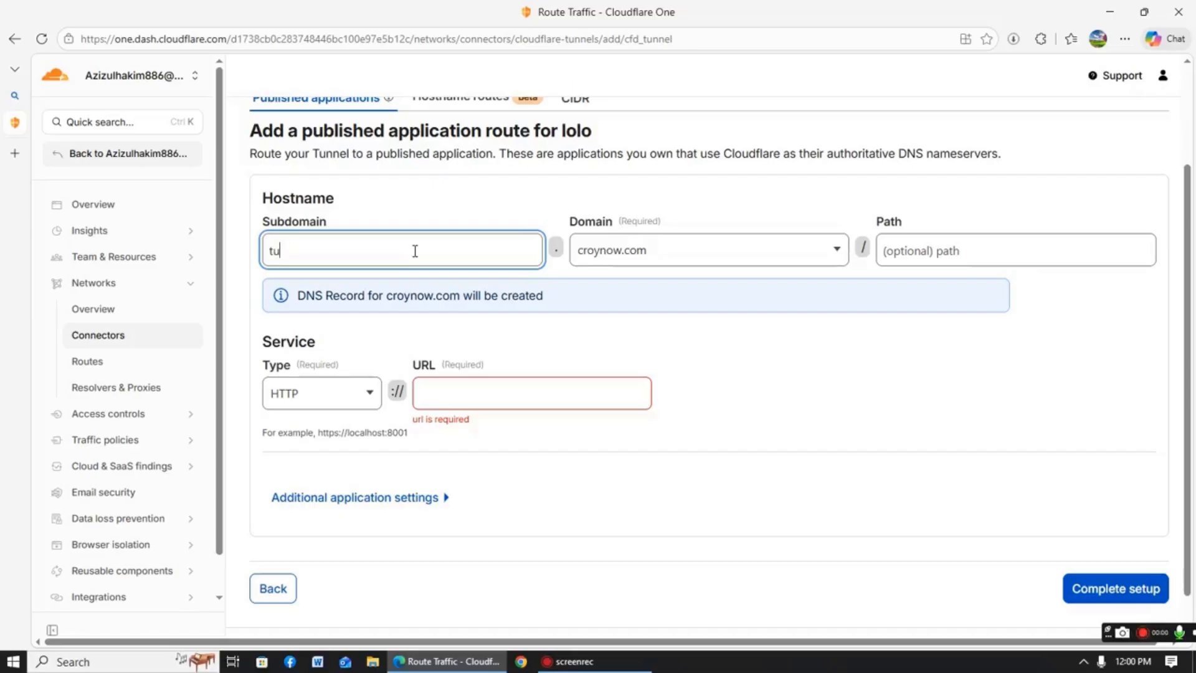
type("nnel")
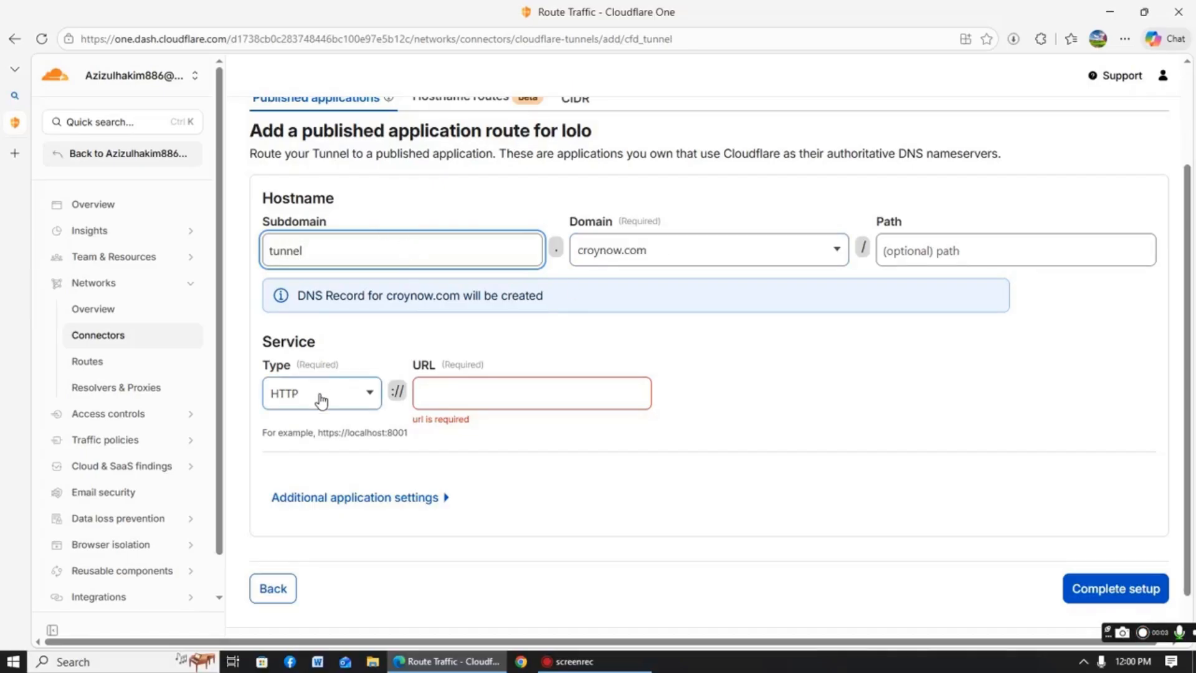
Set the HTTP service URL to localhost:80, leave the path empty, and try to complete the tunnel setup.
left_click(480, 394)
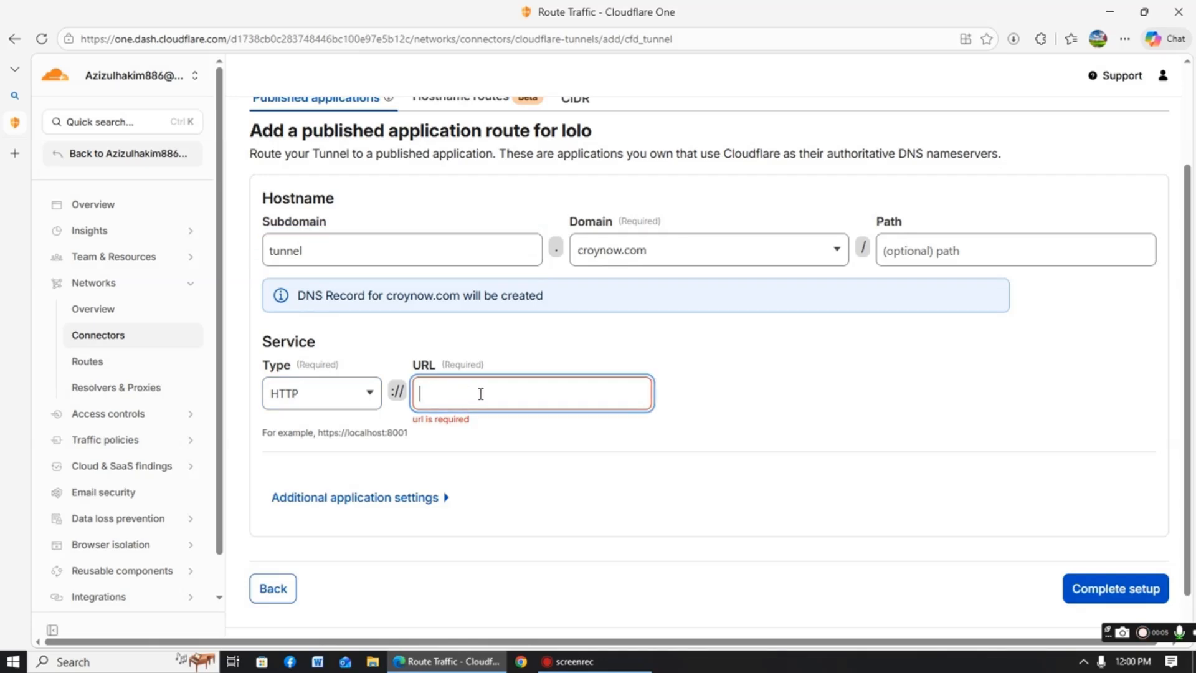
type("localho")
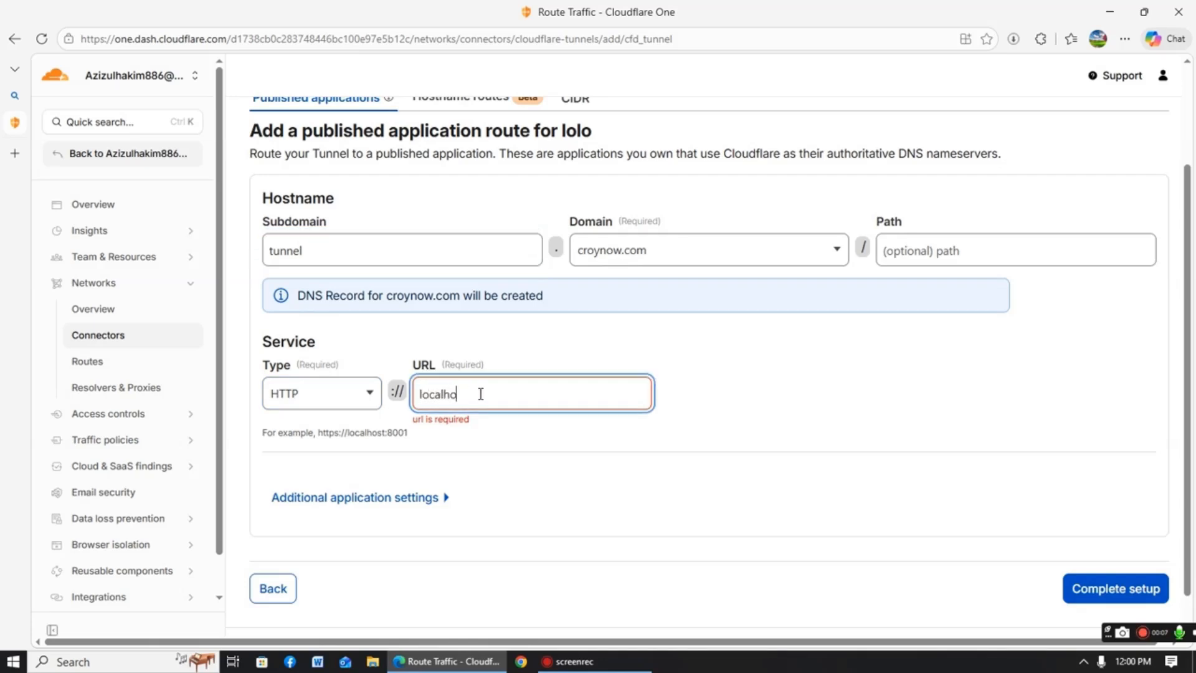
type("st:80")
left_click(530, 457)
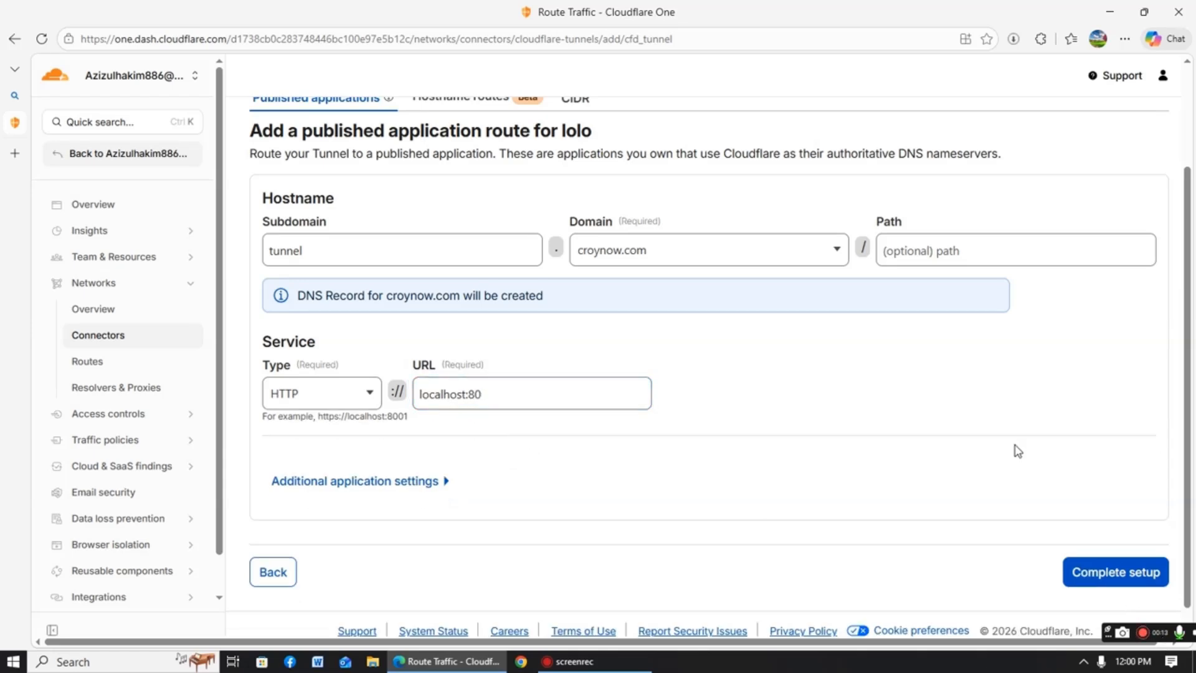
left_click(971, 250)
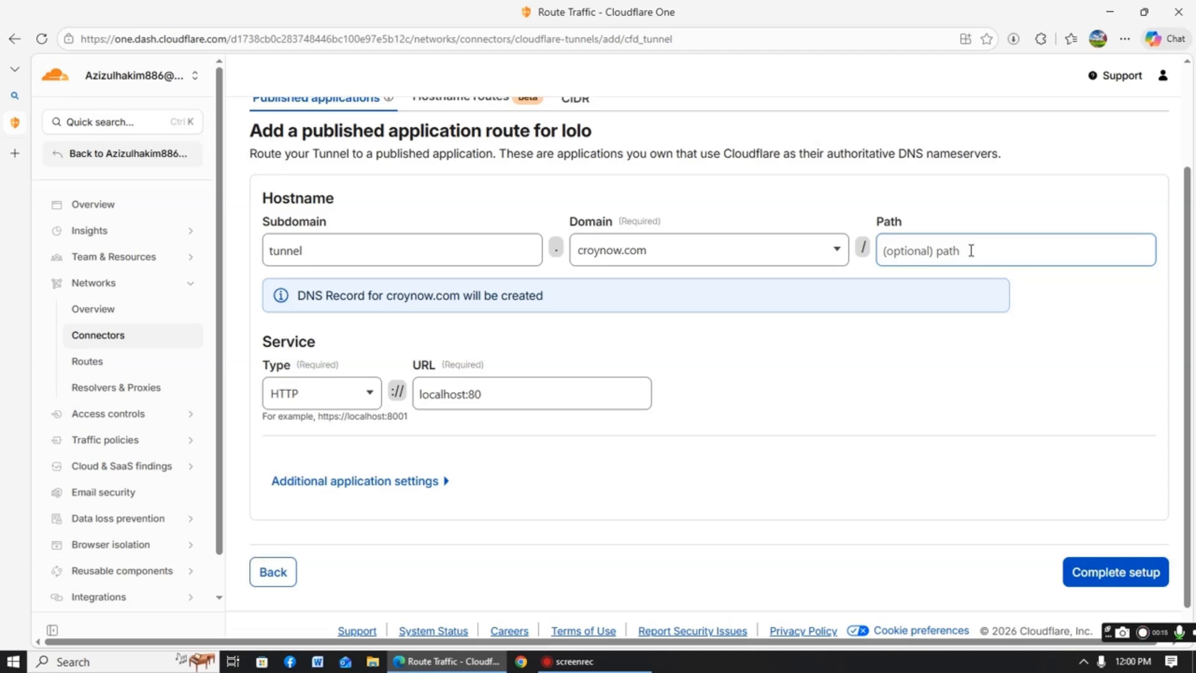
left_click(1126, 568)
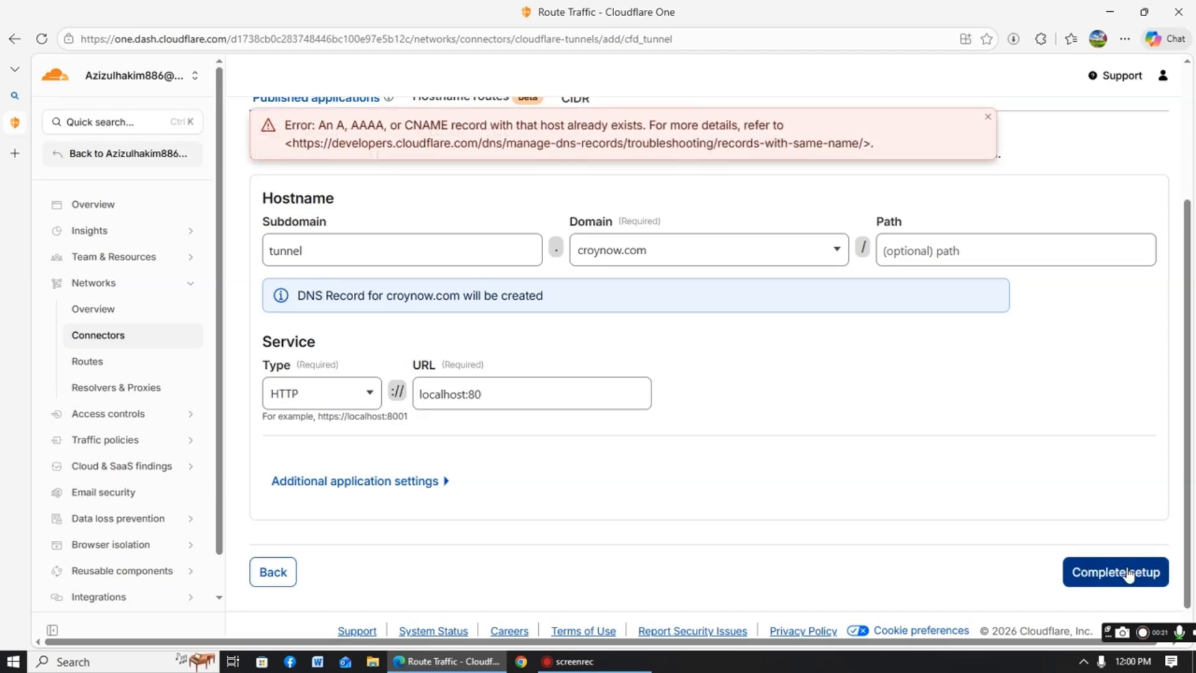
Replace the route's subdomain with test and complete the tunnel setup.
left_click(372, 235)
key("ctrl+a")
key("BackSpace")
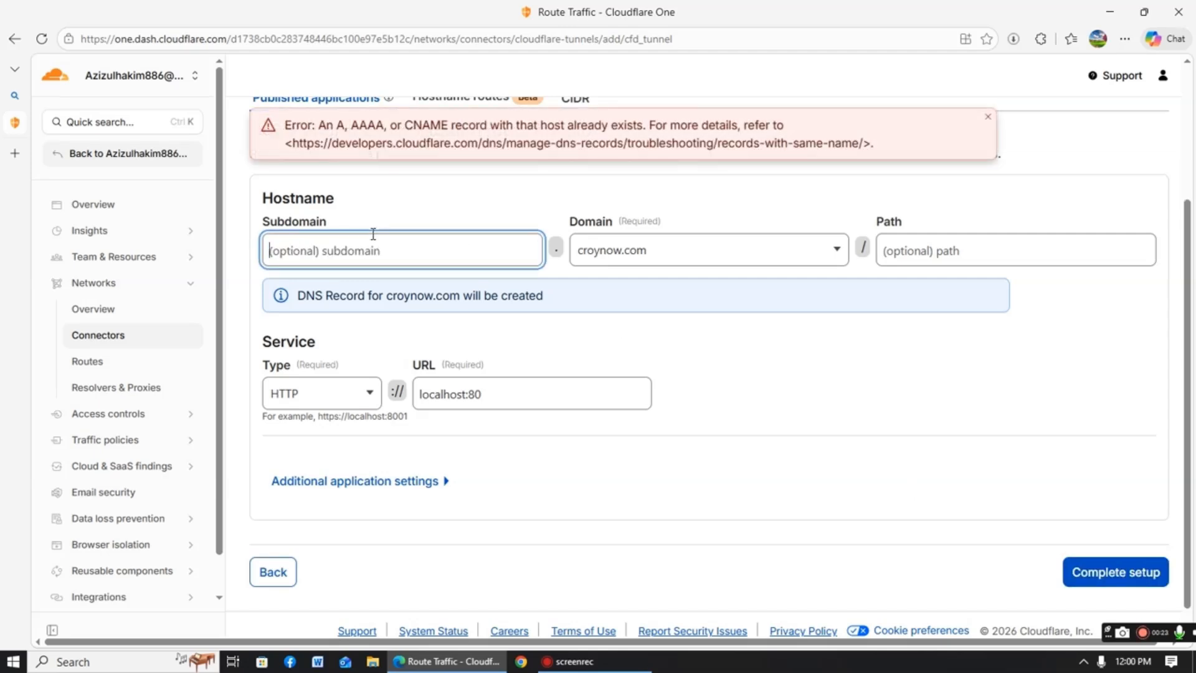
type("test")
left_click(1106, 571)
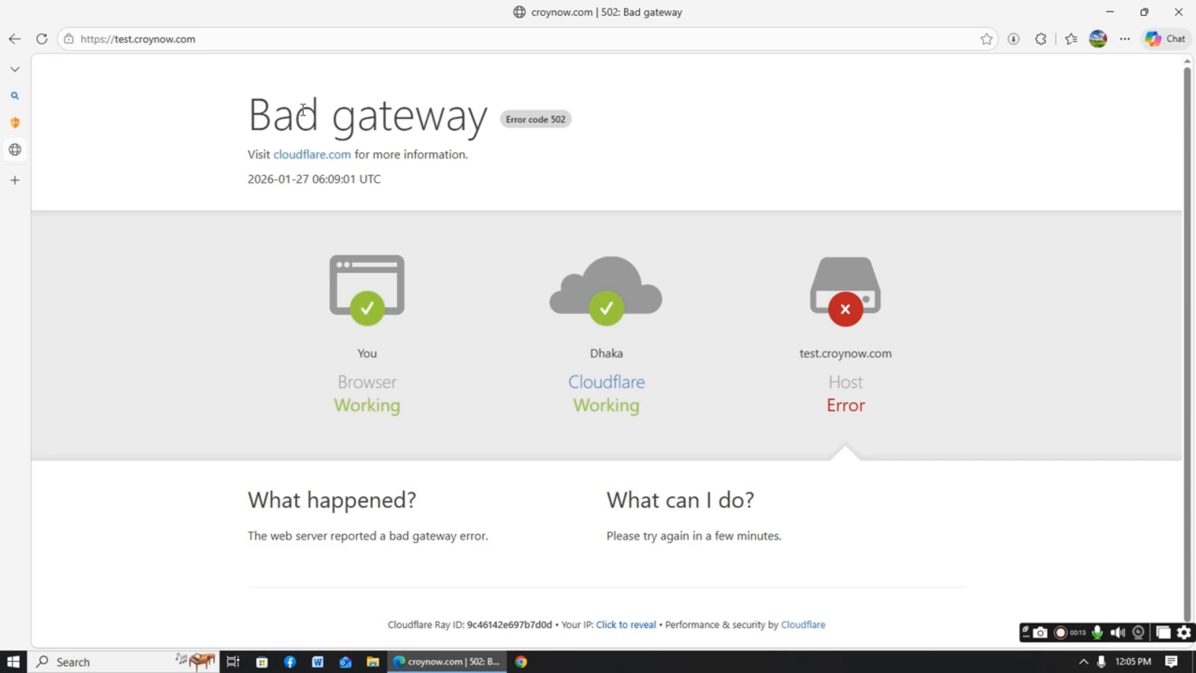
Open a Command Prompt window and change the working directory to Downloads/cf-test.
left_click(14, 661)
left_click(13, 661)
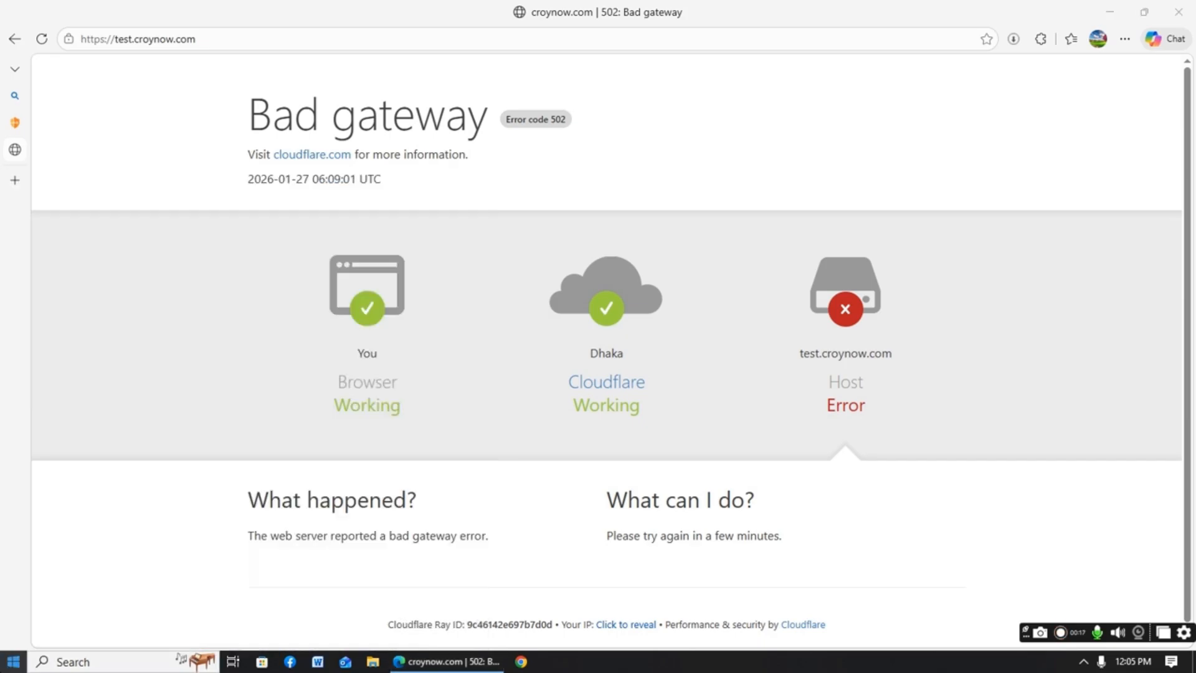
type("cmd")
key("Return")
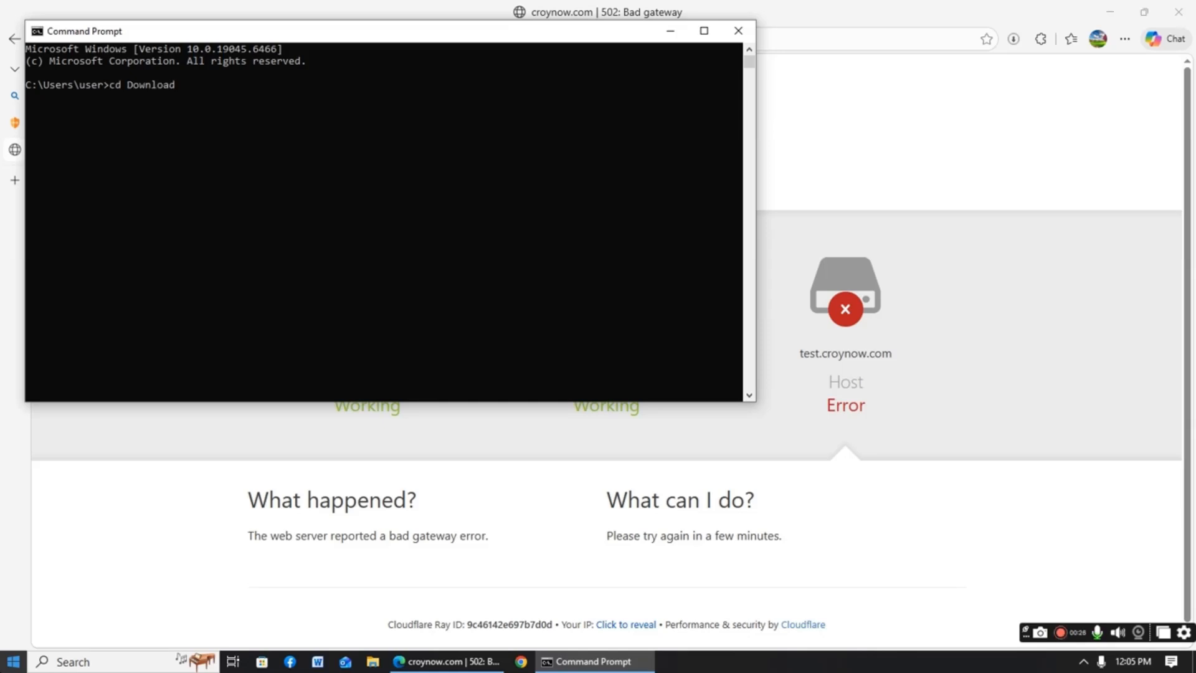
type("cd Downloads/cf-test")
key("Return")
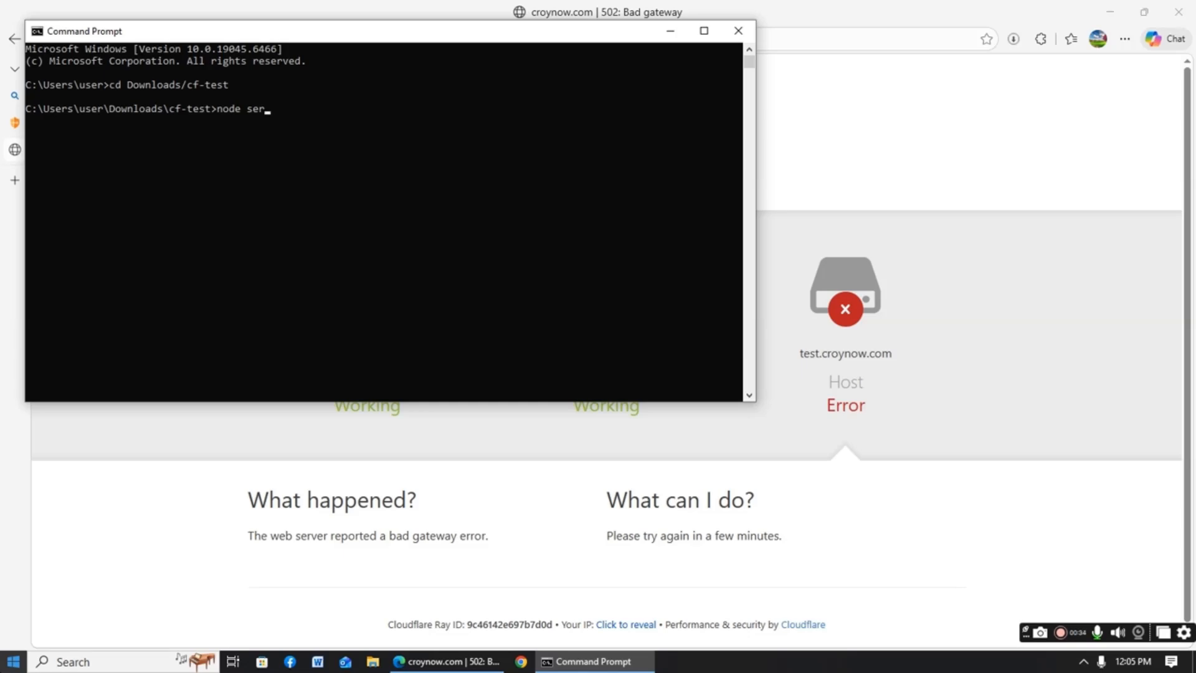
List the contents of the cf-test folder with the dir command.
type("node serv")
key("BackSpace")
key("BackSpace")
key("BackSpace")
key("BackSpace")
key("BackSpace")
key("BackSpace")
key("BackSpace")
key("BackSpace")
key("BackSpace")
type("dir")
key("Return")
Start the local web server by running node server.js in the cf-test folder.
type("node")
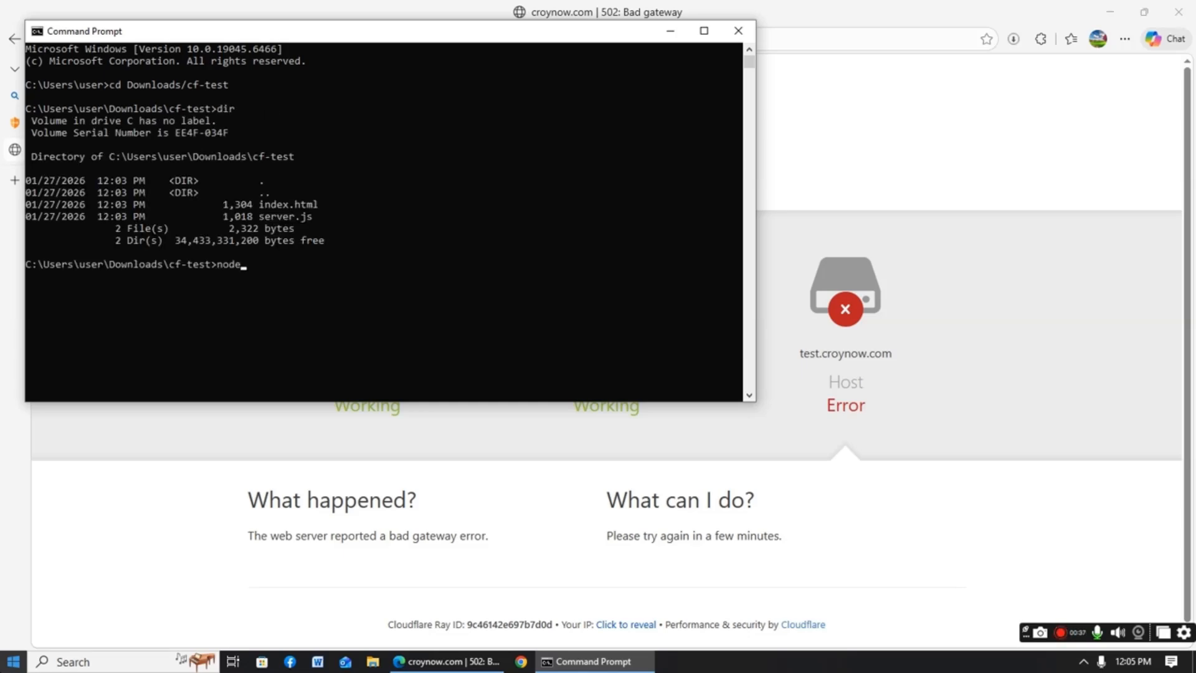
type(" server.js")
key("Return")
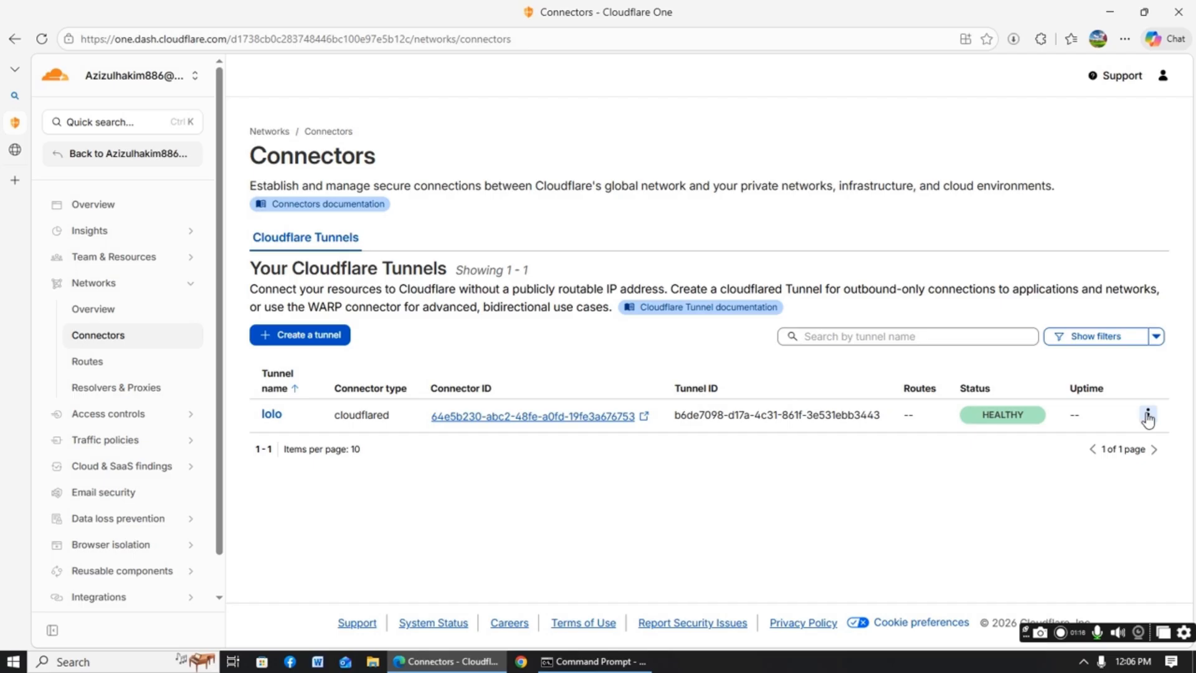
In the Cloudflare One browser tab, configure the lolo tunnel and begin another published application route on the domain croynow.com.
left_click(1148, 418)
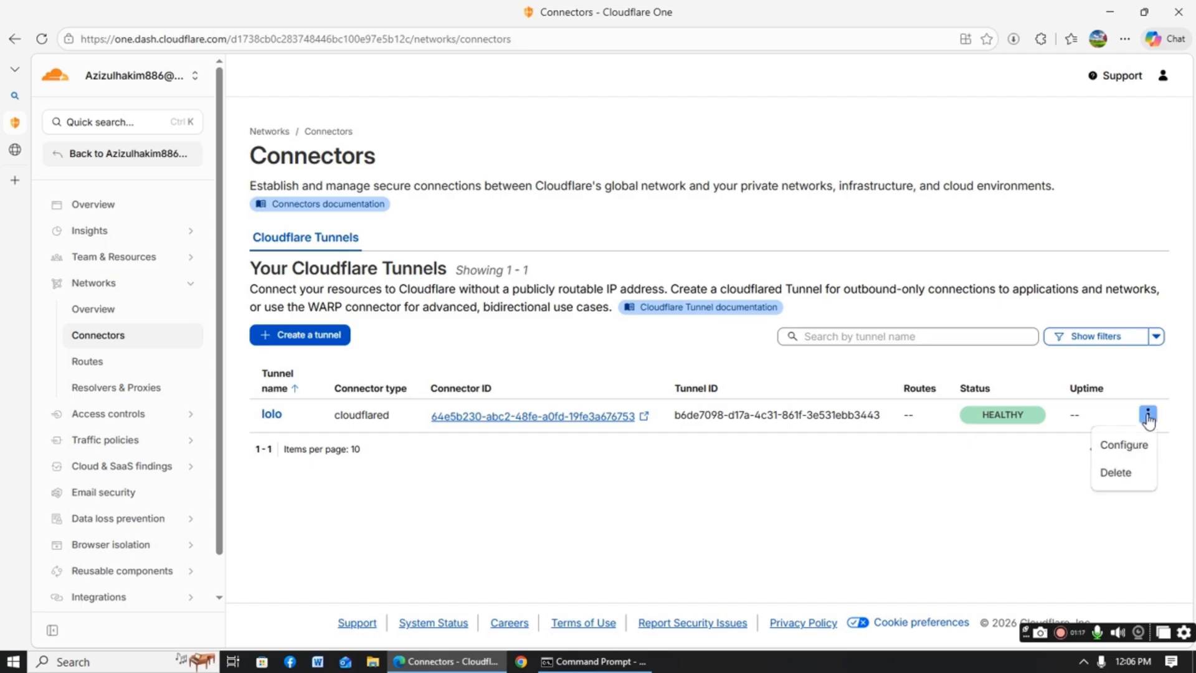
left_click(1124, 446)
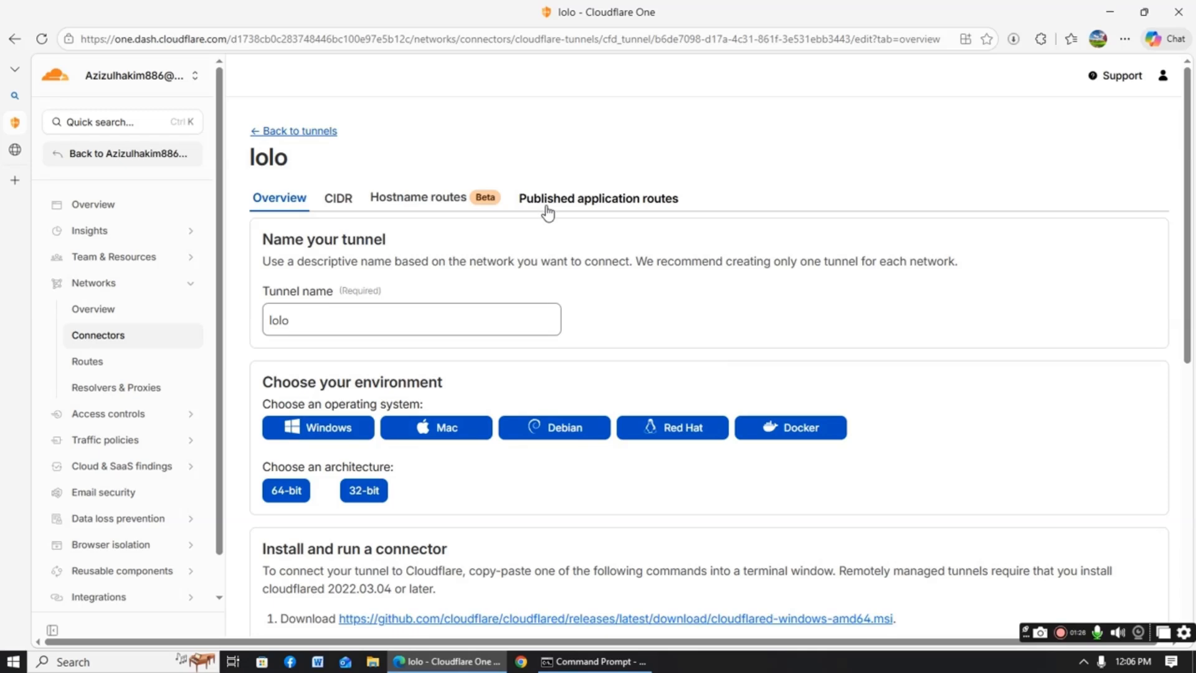
left_click(564, 203)
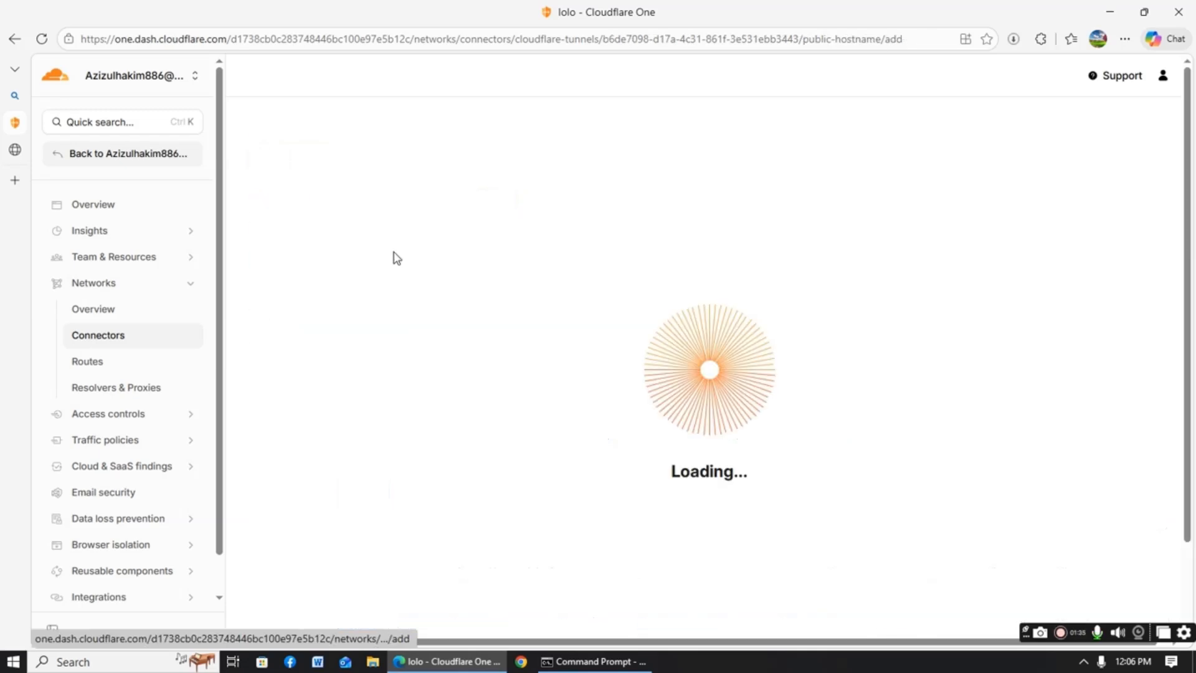
left_click(630, 300)
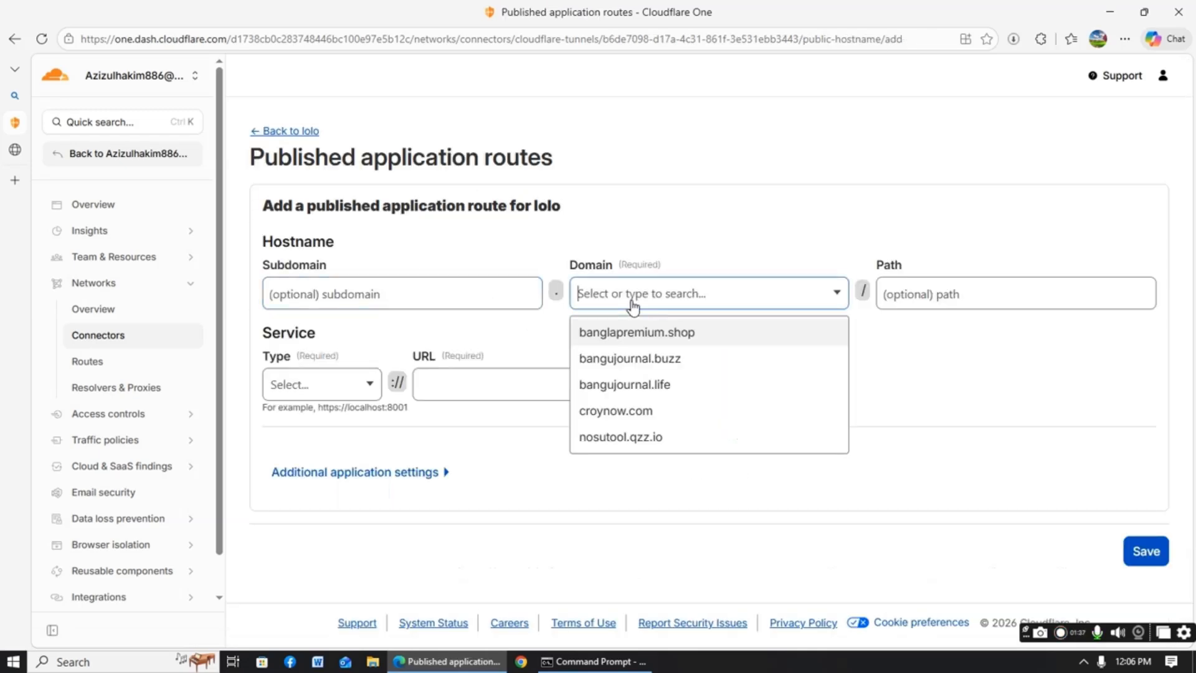
left_click(656, 421)
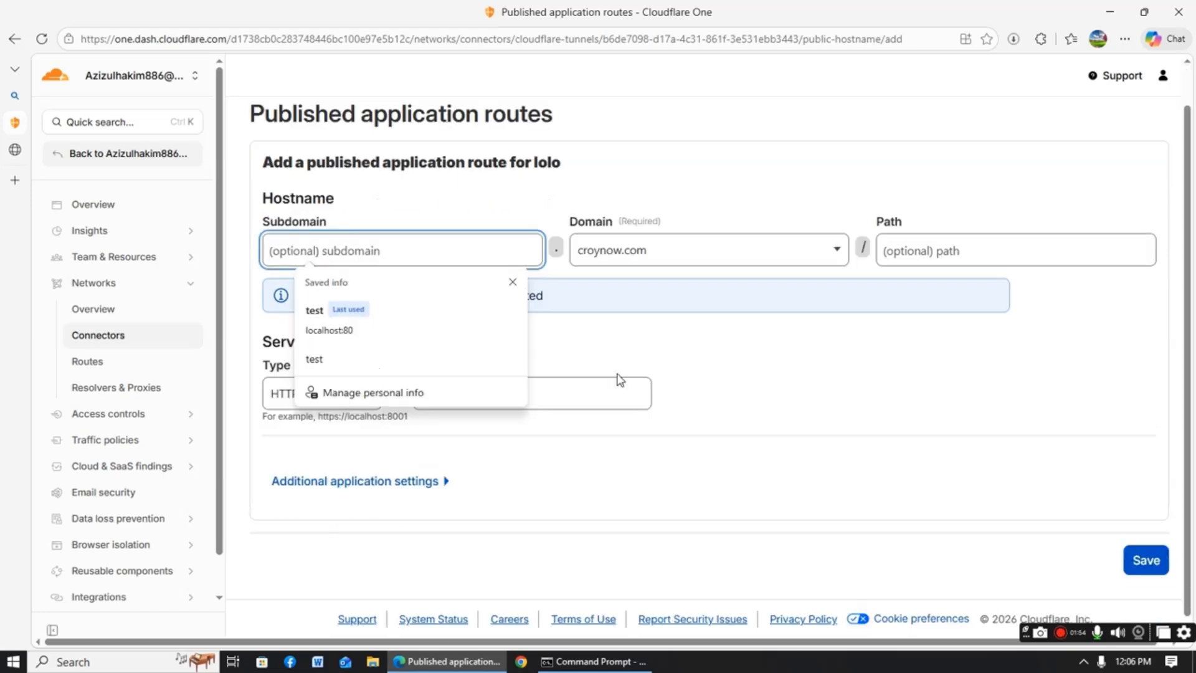
Give the new route the subdomain test1 and the HTTP service URL localhost:5173, and save it.
left_click(615, 373)
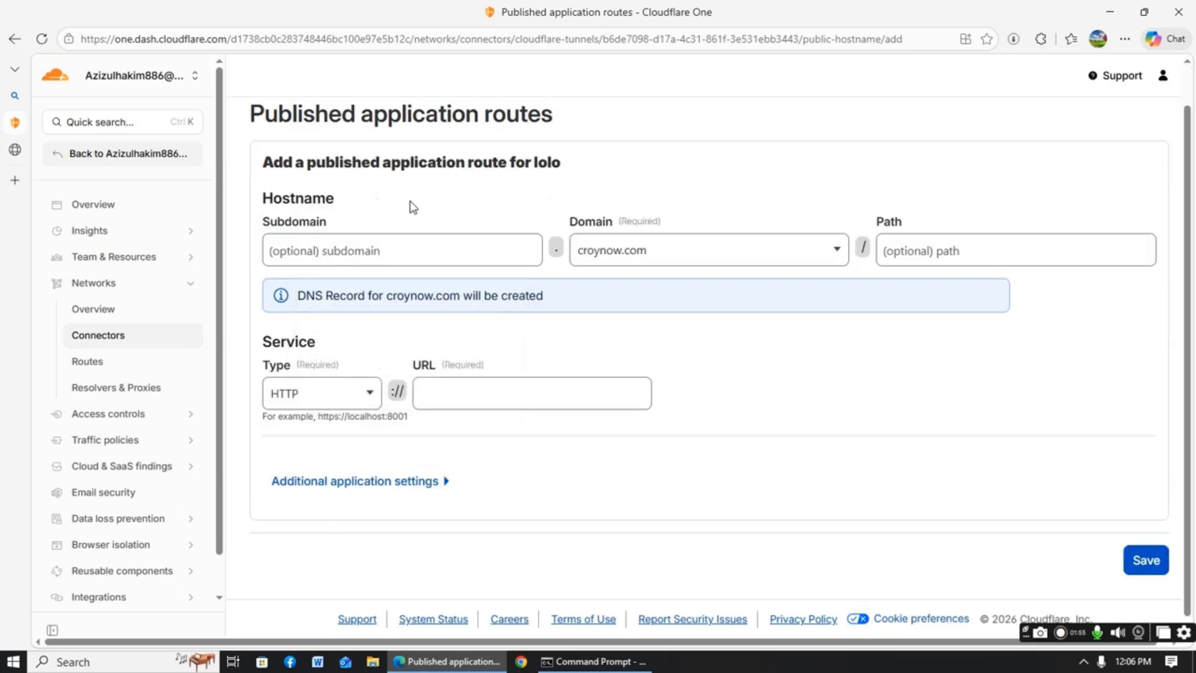
left_click(419, 259)
type("test1")
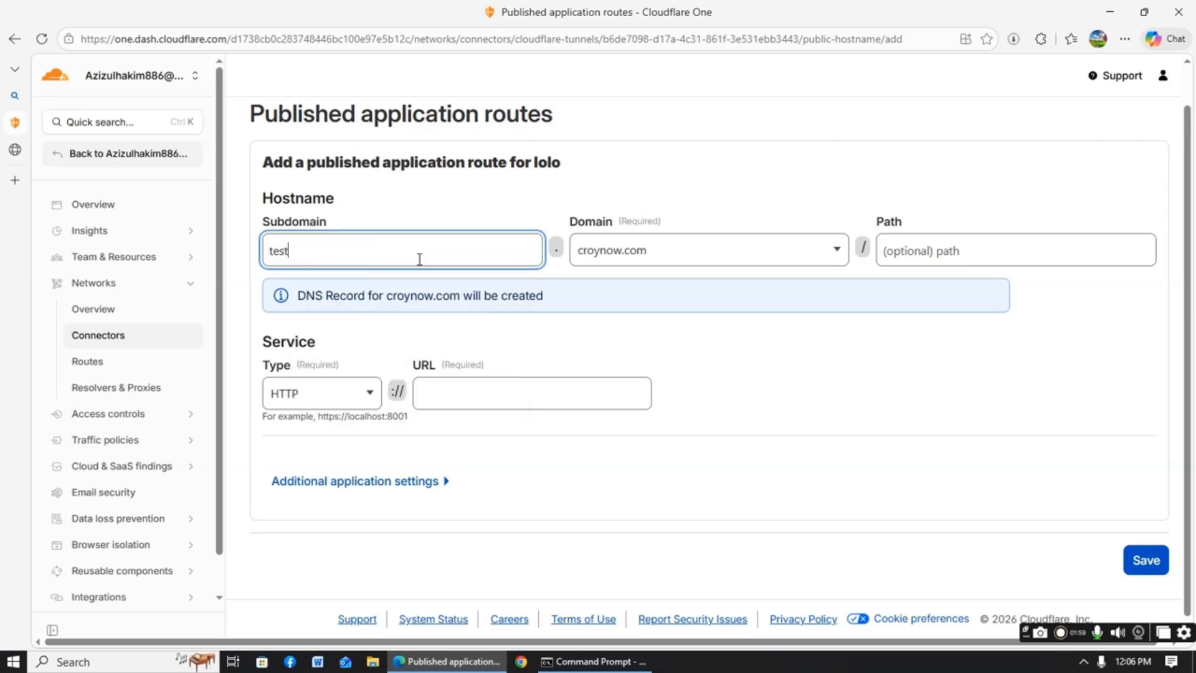
left_click(555, 401)
type("localhost:5173")
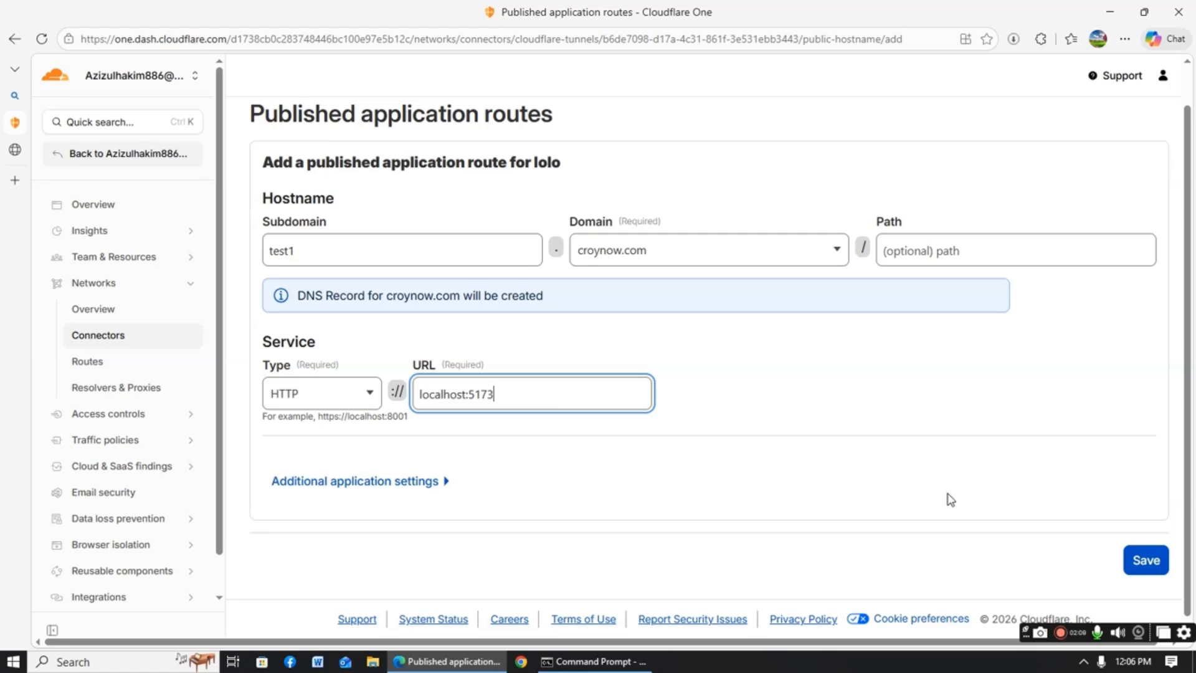
left_click(1145, 559)
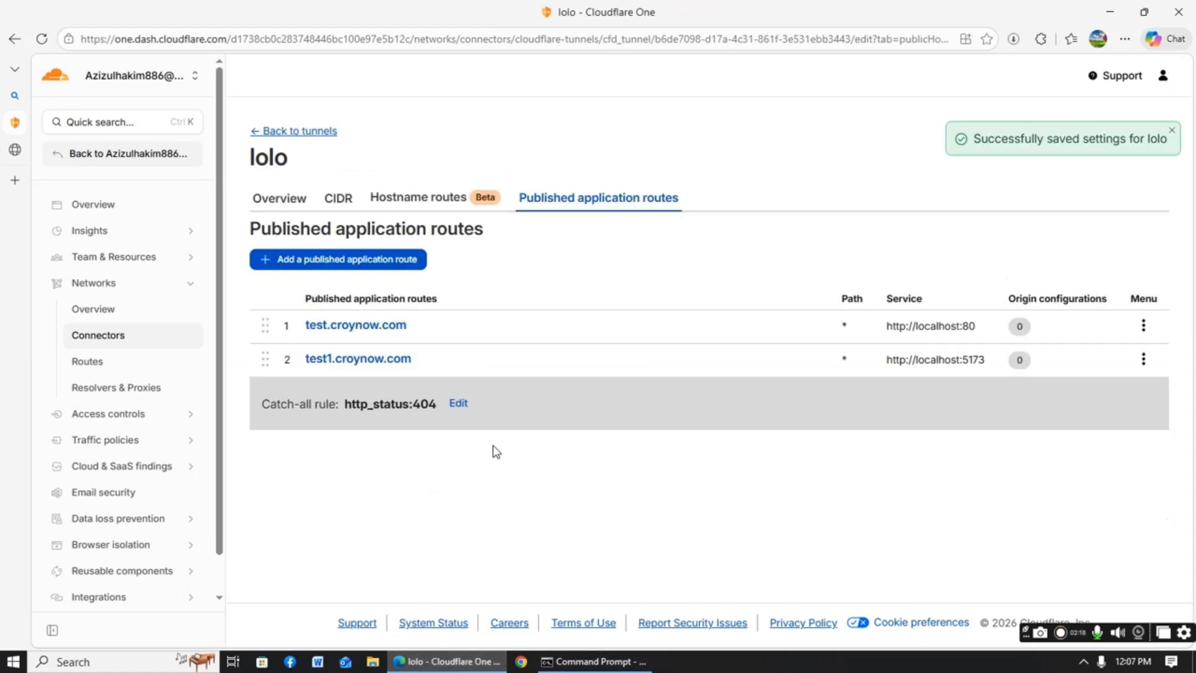
Stop the running Node server in Command Prompt and open server.js in Notepad.
left_click(596, 662)
key("ctrl+c")
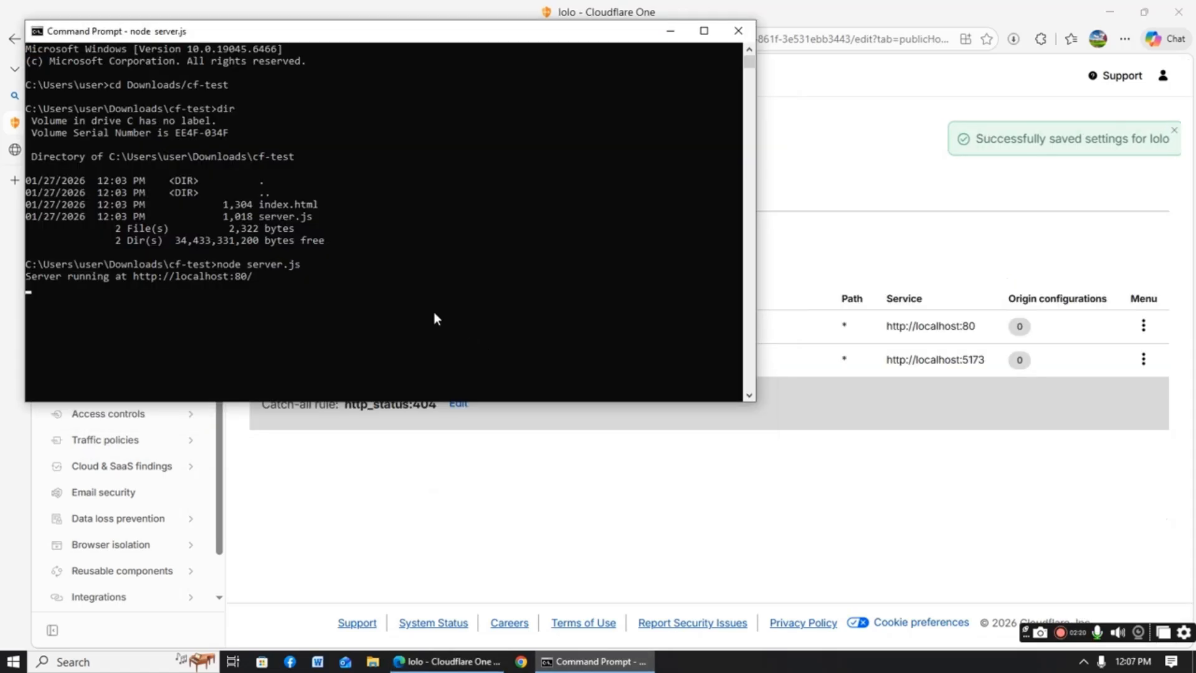
key("Return")
key("Return")
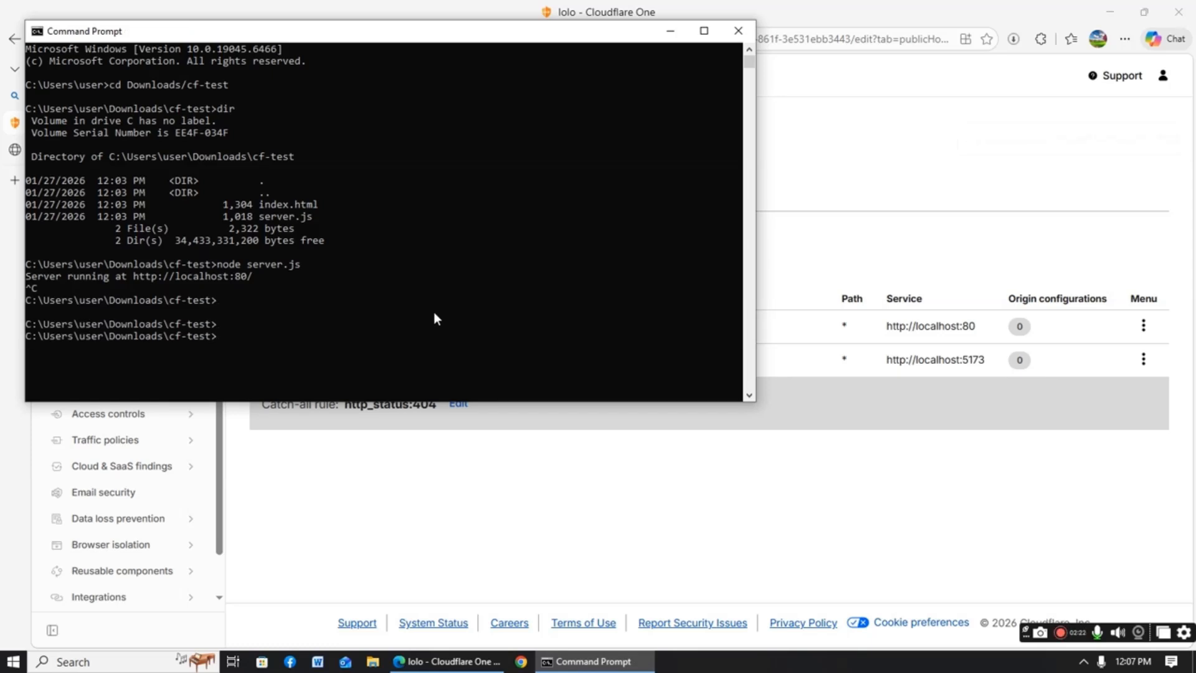
type("notepad server.js")
key("Return")
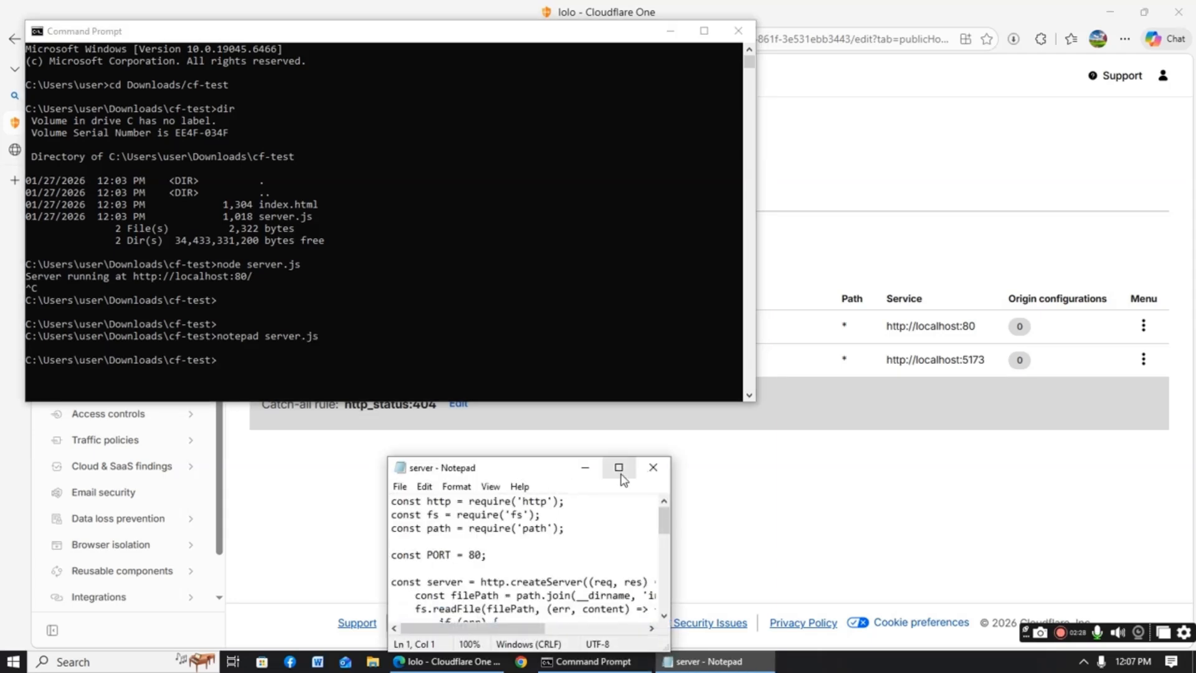
Set the PORT constant in server.js to 5173, save the file and close Notepad.
left_click(617, 468)
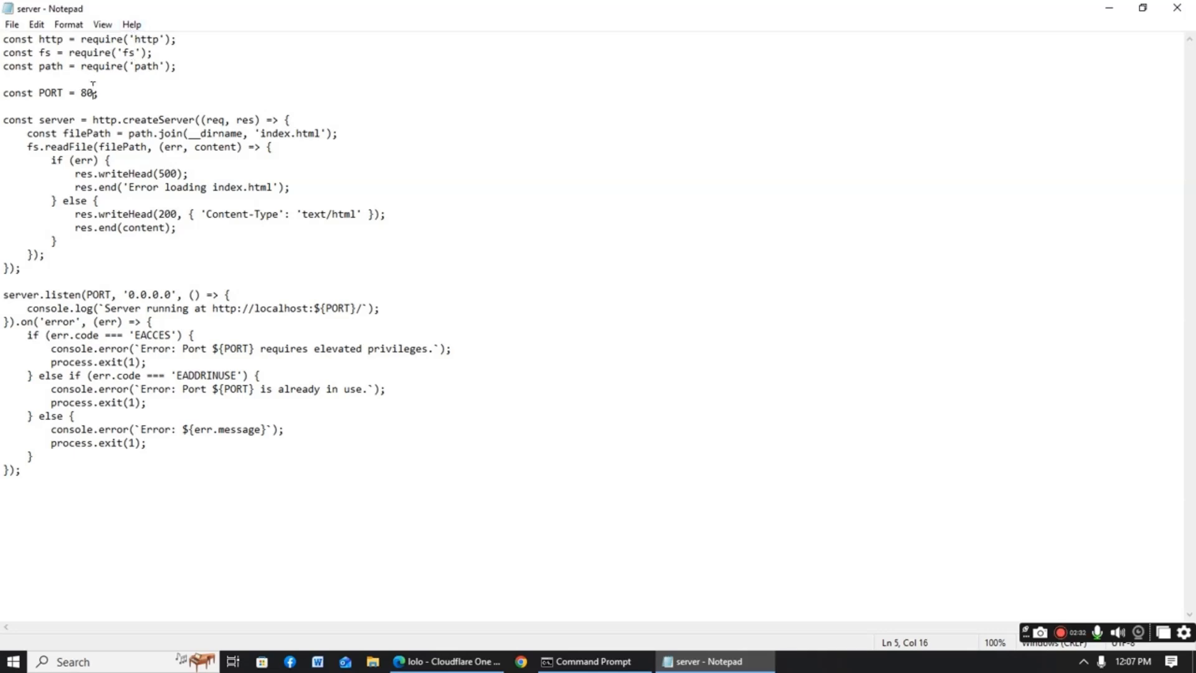
key("BackSpace")
key("BackSpace")
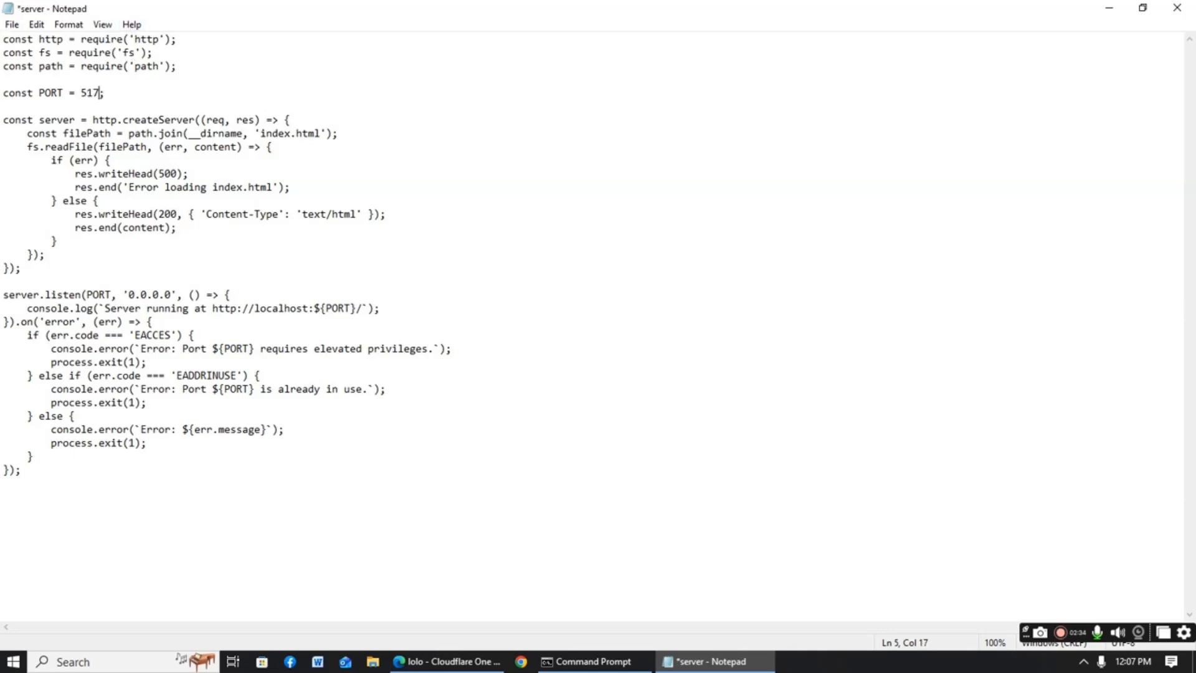
key("ctrl+s")
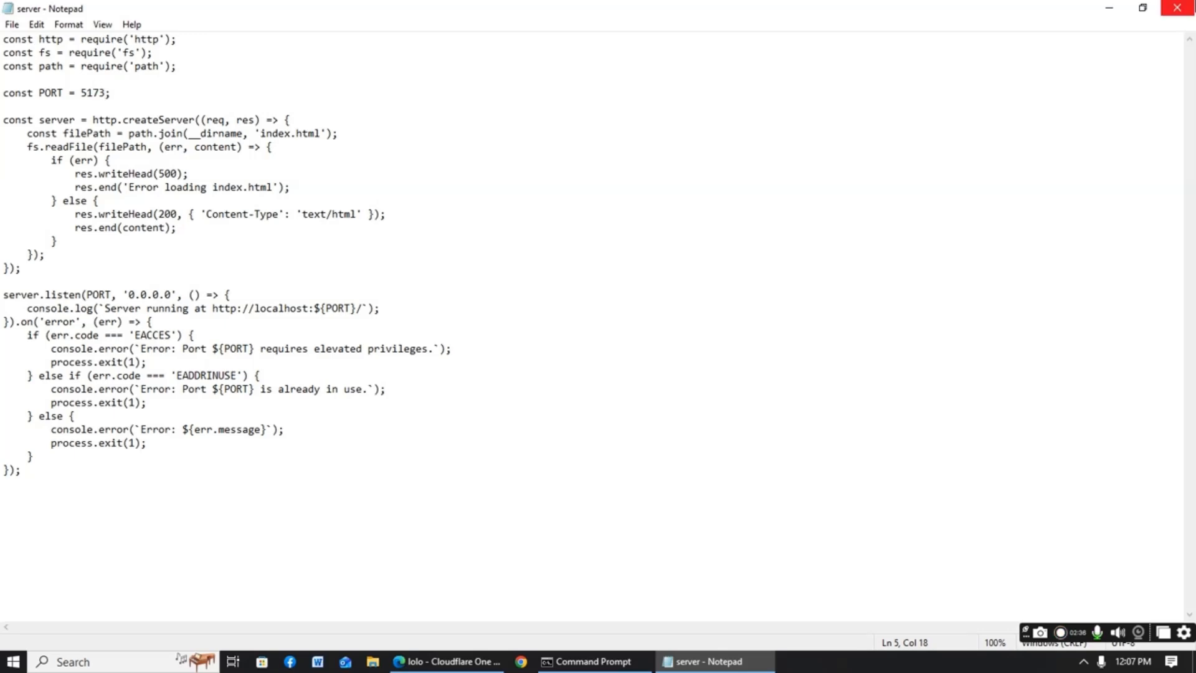
left_click(1179, 8)
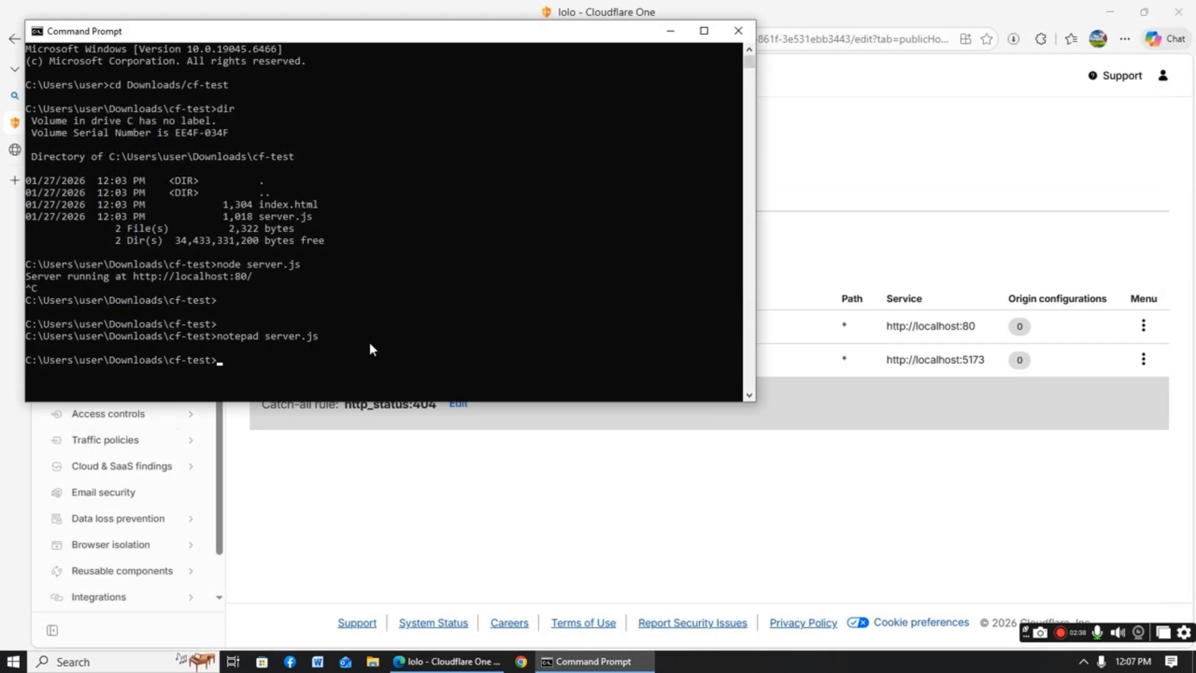
Run node server.js again in Command Prompt and switch to the test.croynow.com page in the browser.
type("node server.js")
key("Return")
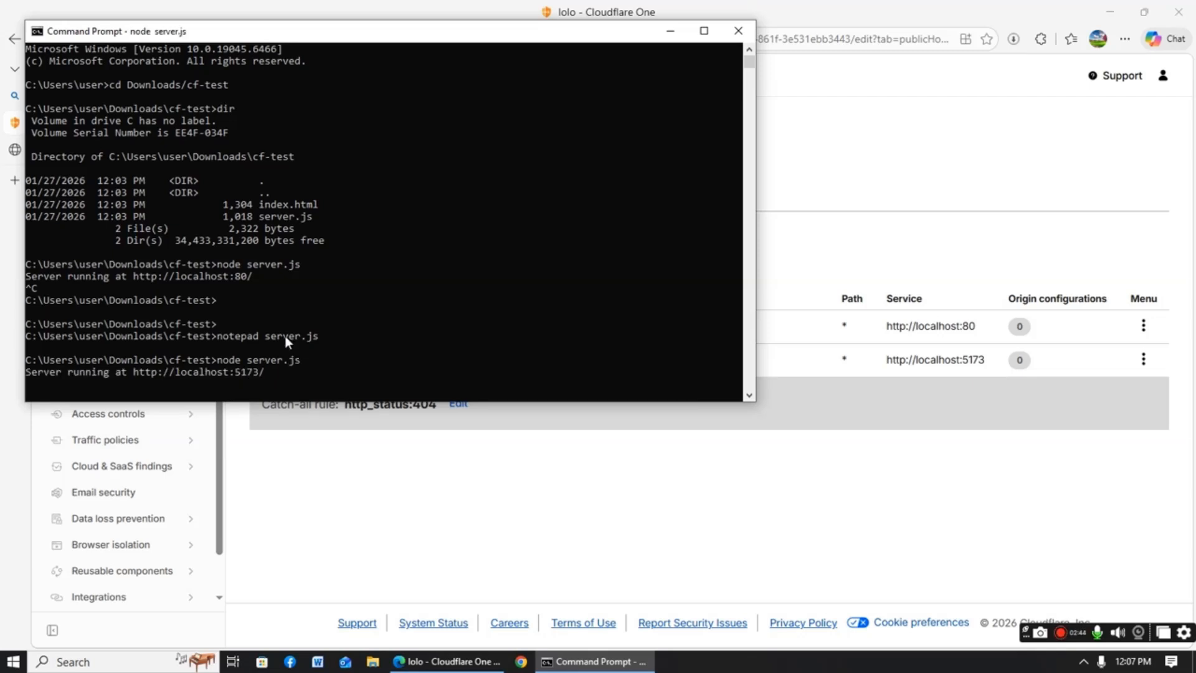
left_click(778, 10)
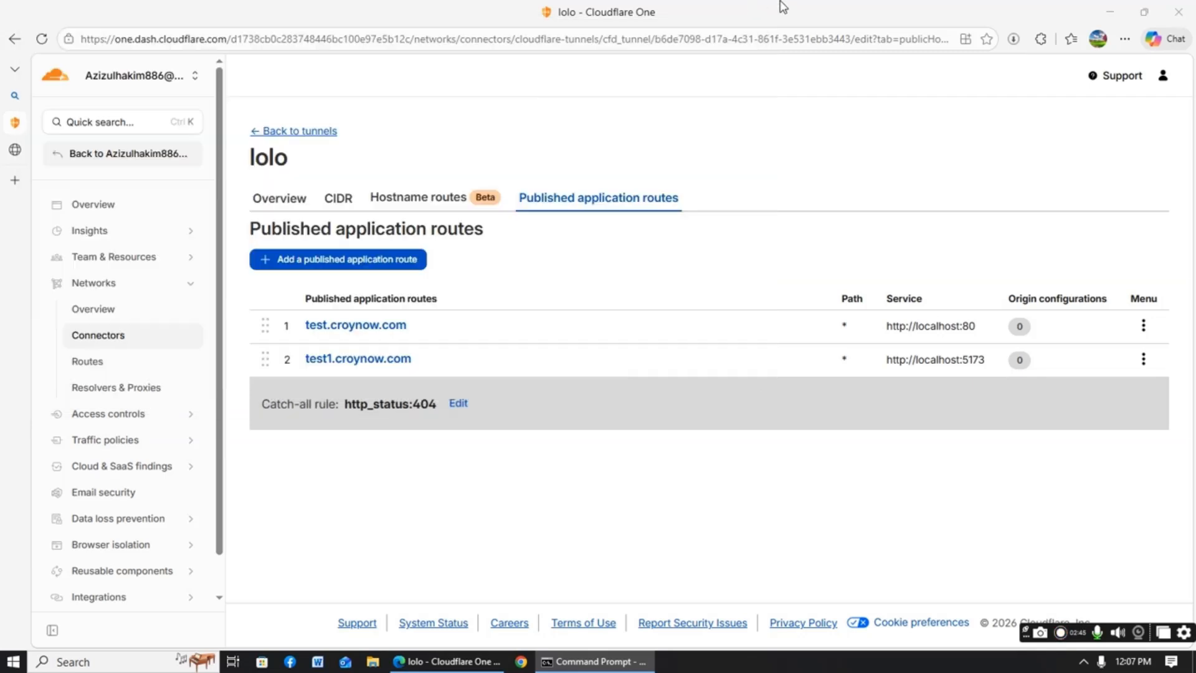
left_click(15, 150)
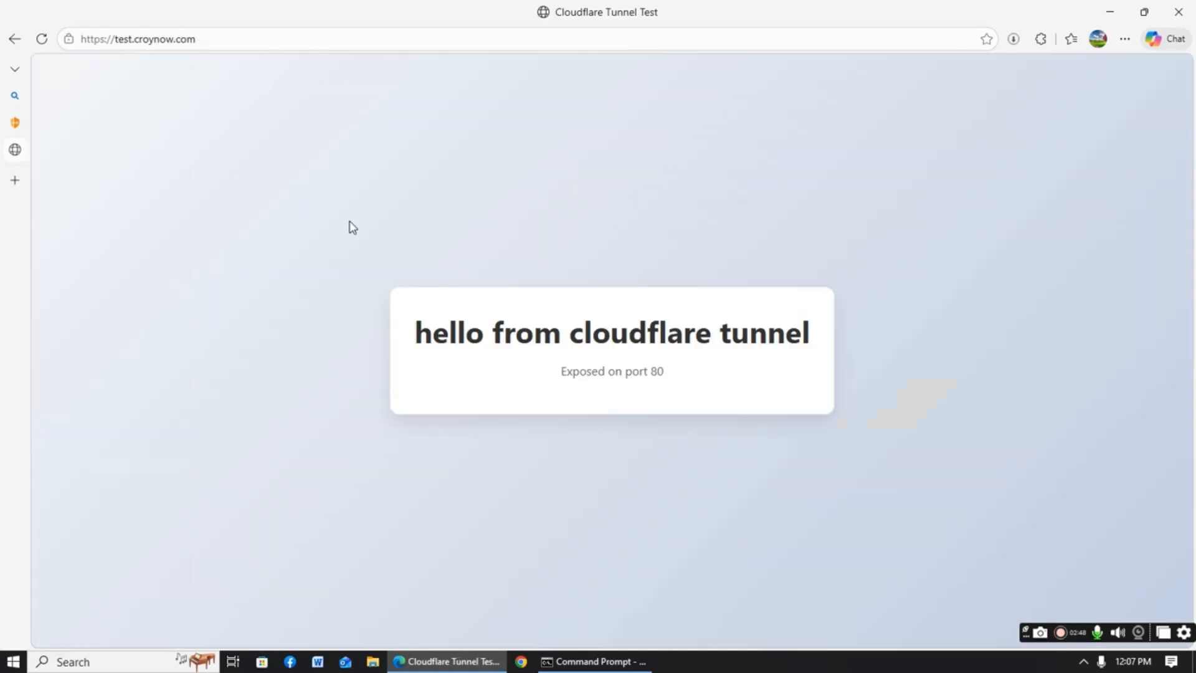
Load test1.croynow.com in a new browser tab and return to the lolo tunnel's published application routes.
left_click(16, 179)
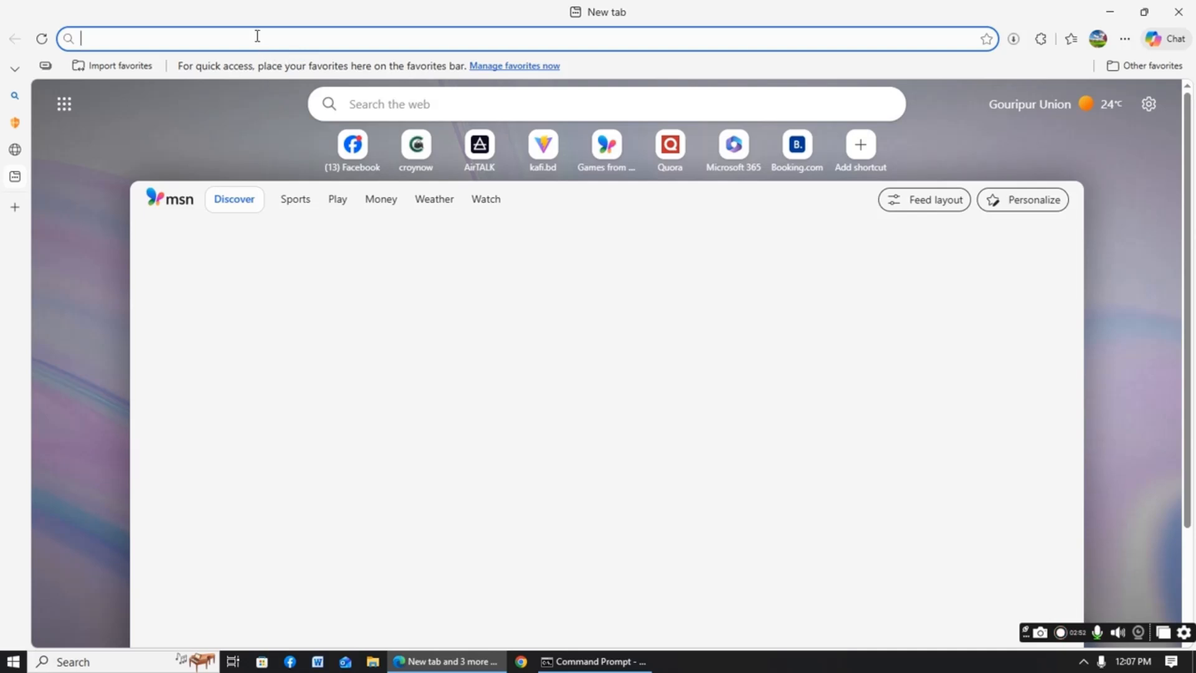
type("cro")
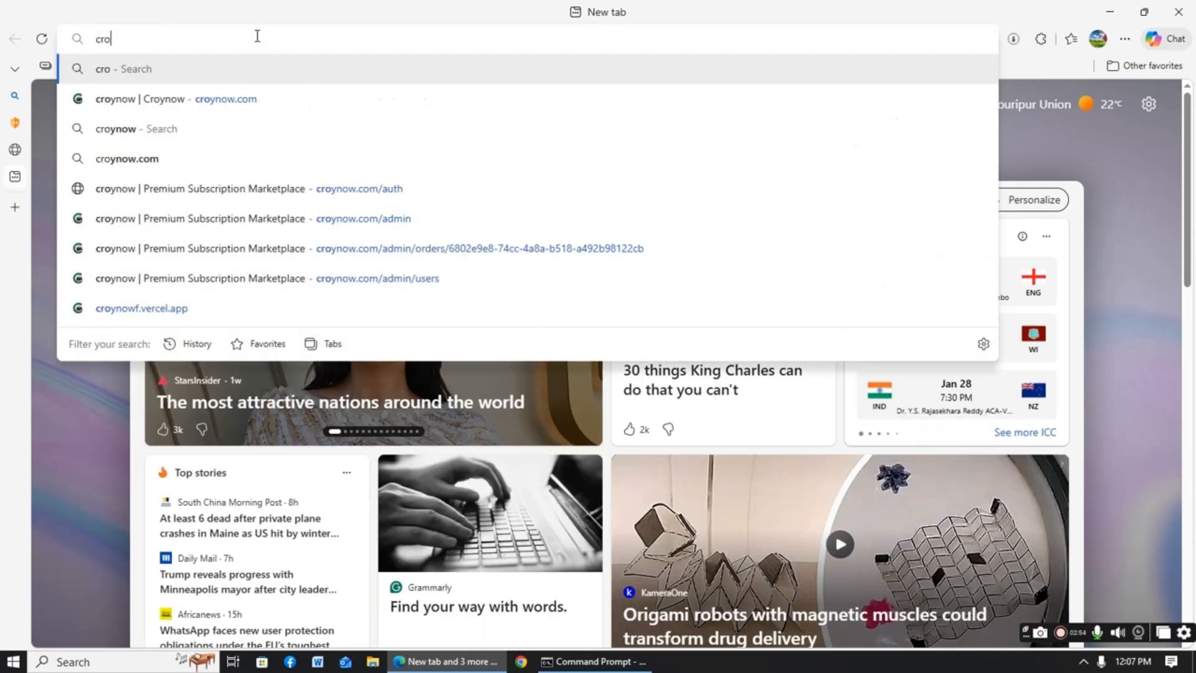
key("ctrl+a")
type("te")
type("st")
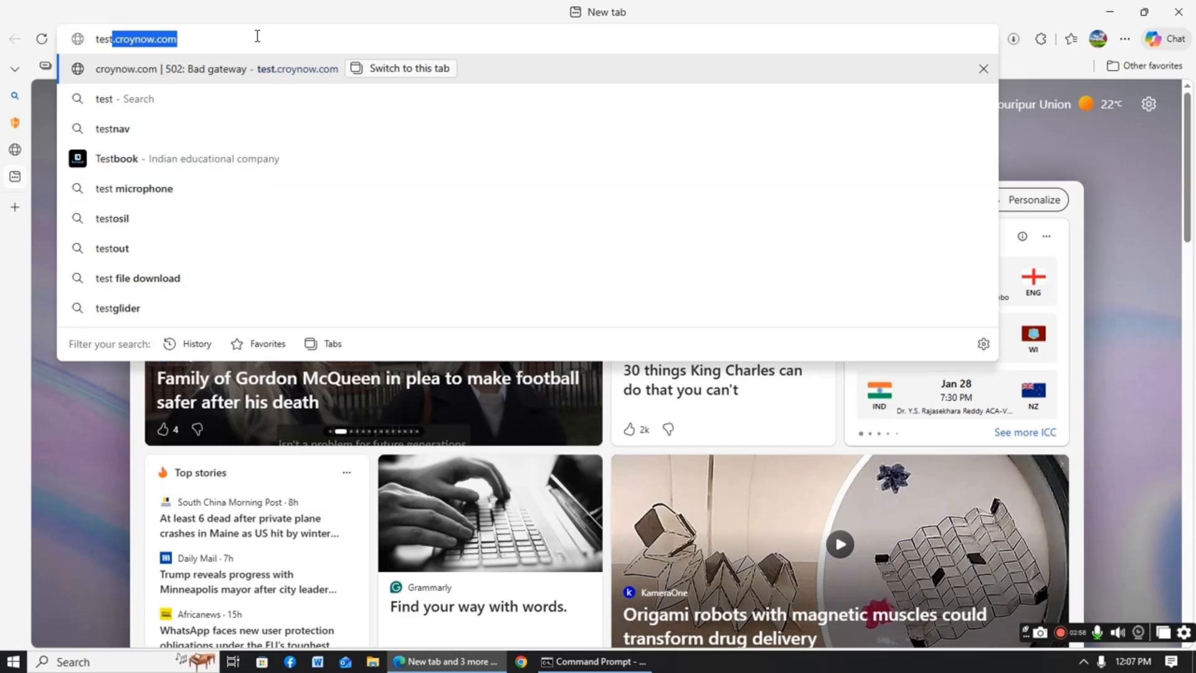
type("1.croynow.")
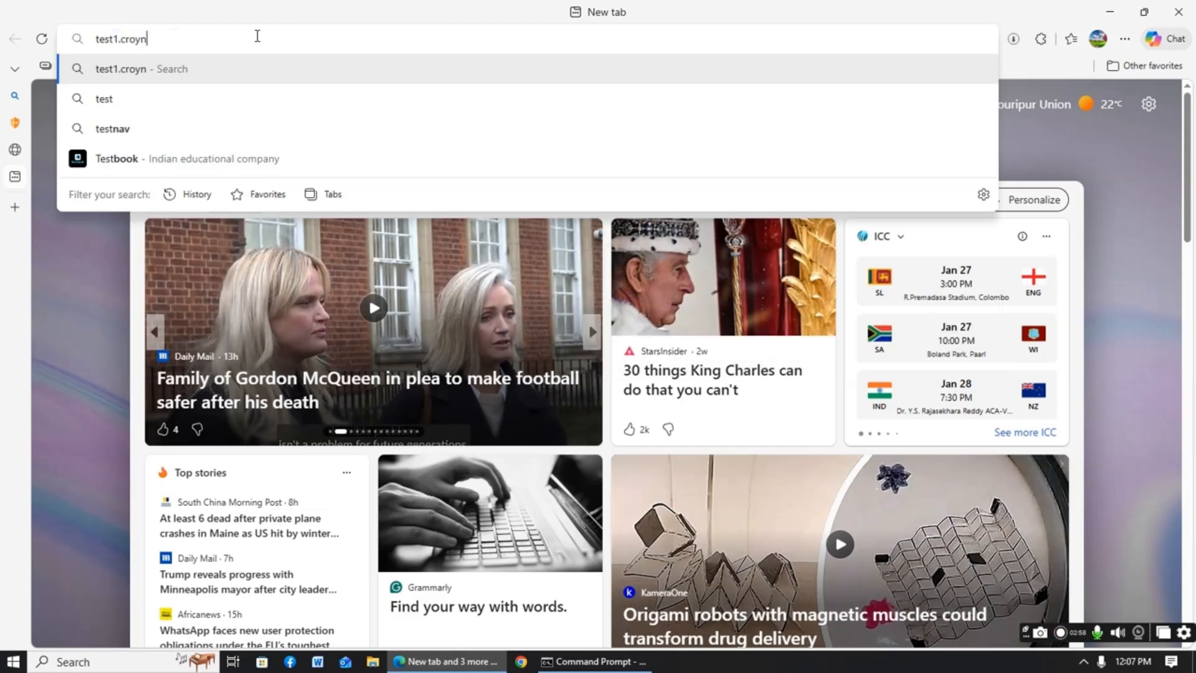
type("com")
key("Return")
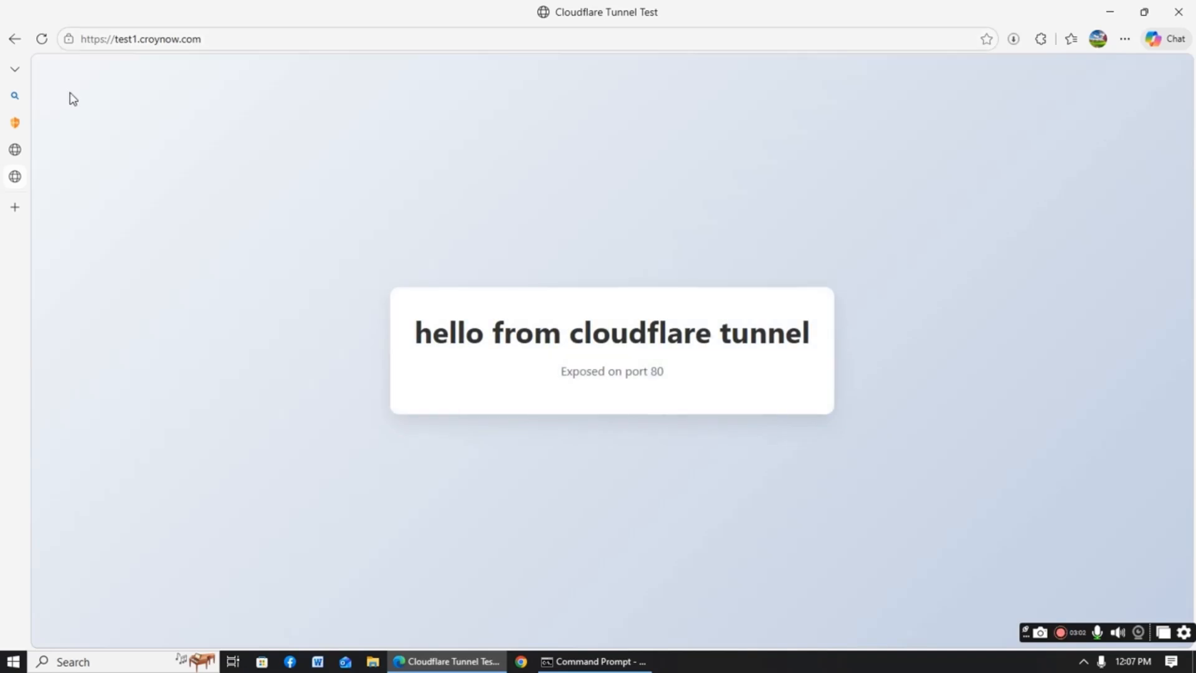
left_click(17, 123)
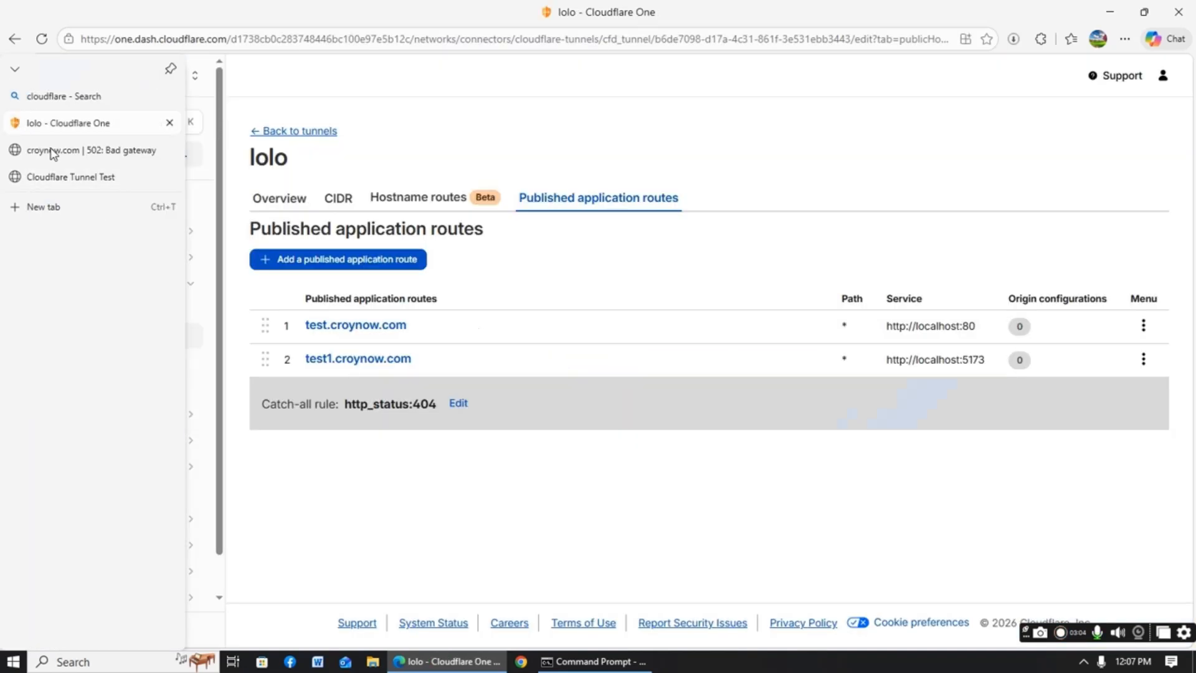